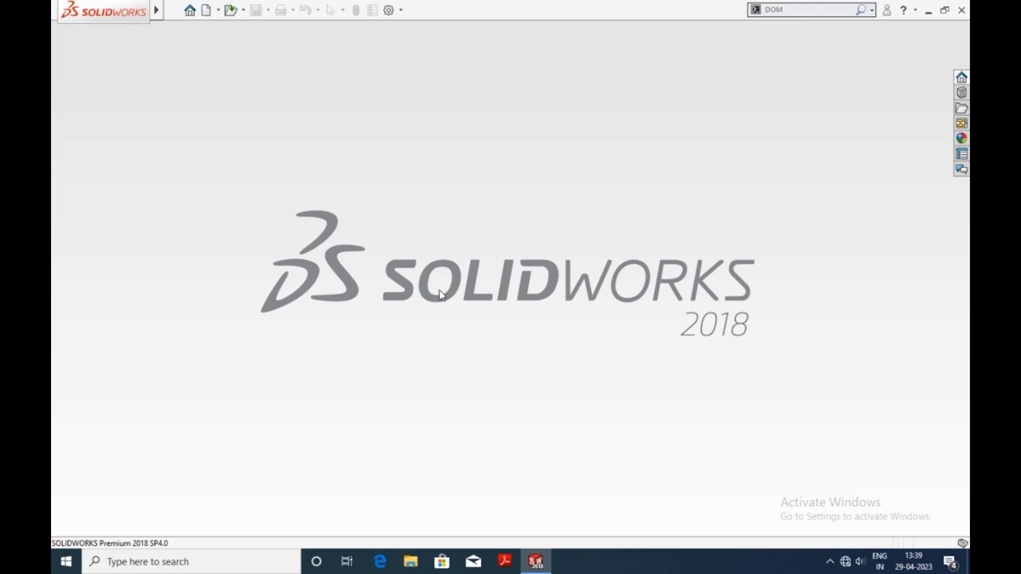
- Start a new part and set the scene background to plain white
{"action": "left_click", "coordinate": [205, 11]}
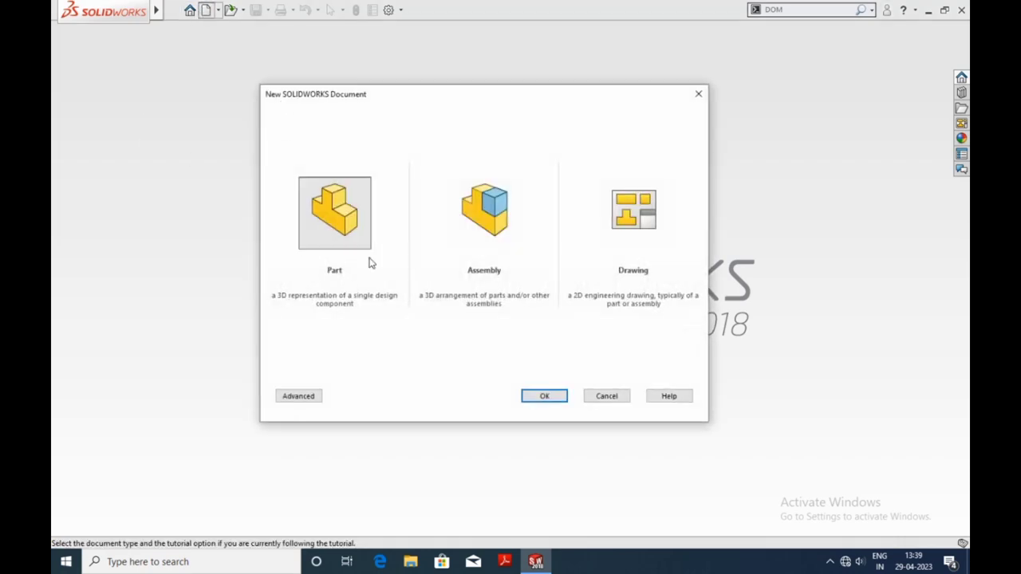
{"action": "left_click", "coordinate": [542, 393]}
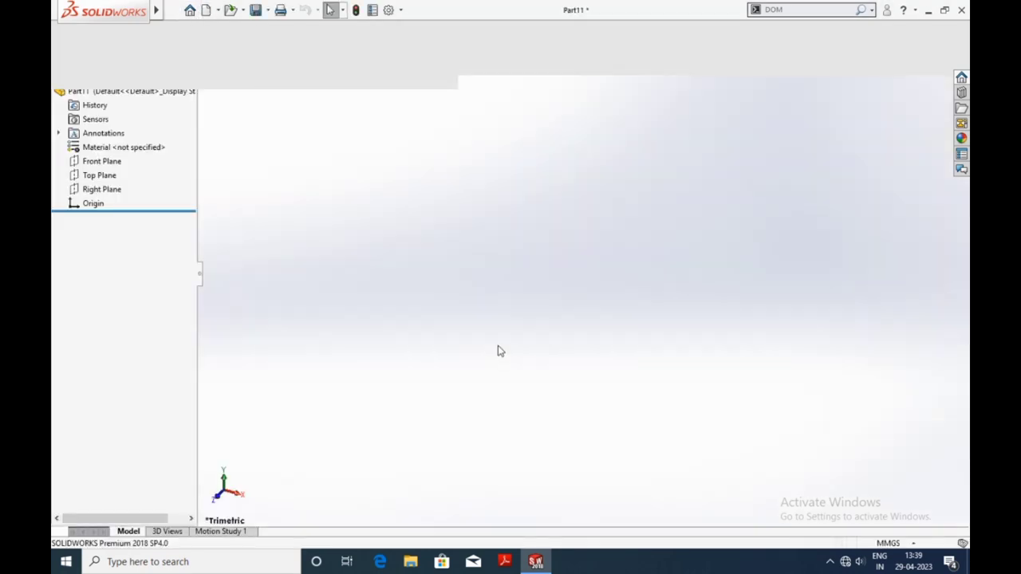
{"action": "left_click", "coordinate": [668, 84]}
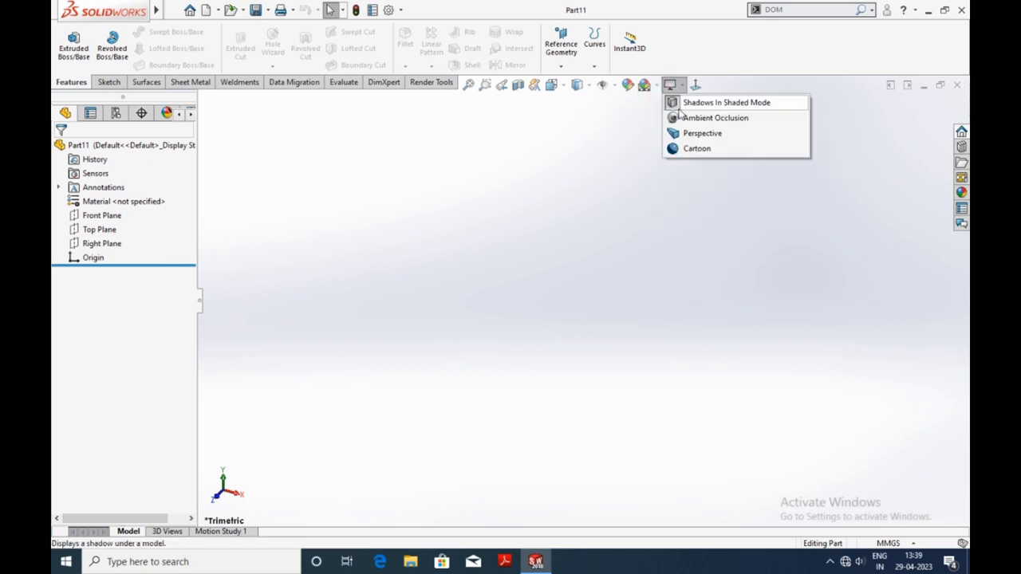
{"action": "left_click", "coordinate": [645, 84]}
{"action": "left_click", "coordinate": [684, 116]}
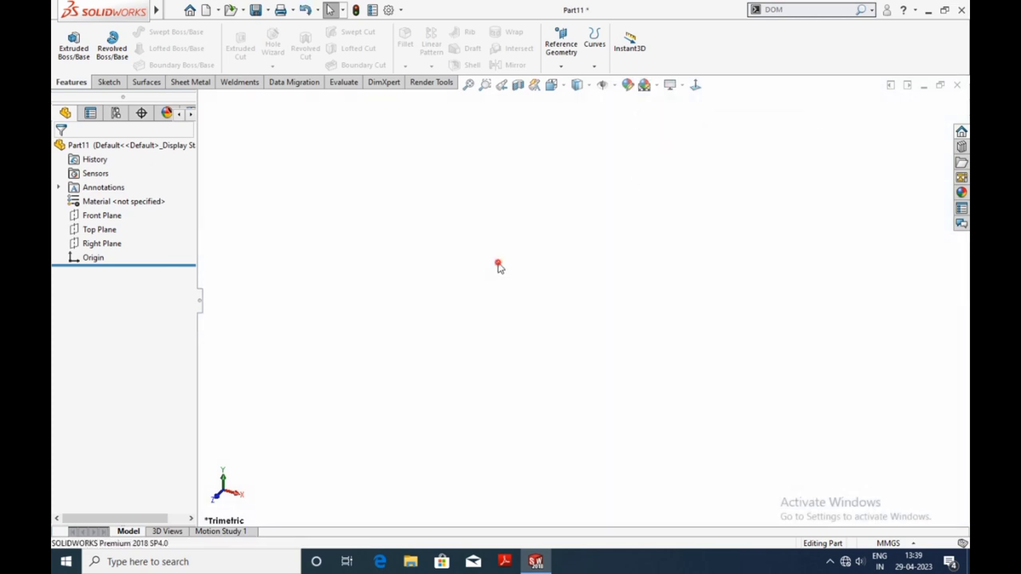
- Sketch a center rectangle at the origin on the Front Plane
{"action": "left_click", "coordinate": [102, 215]}
{"action": "left_click", "coordinate": [128, 192]}
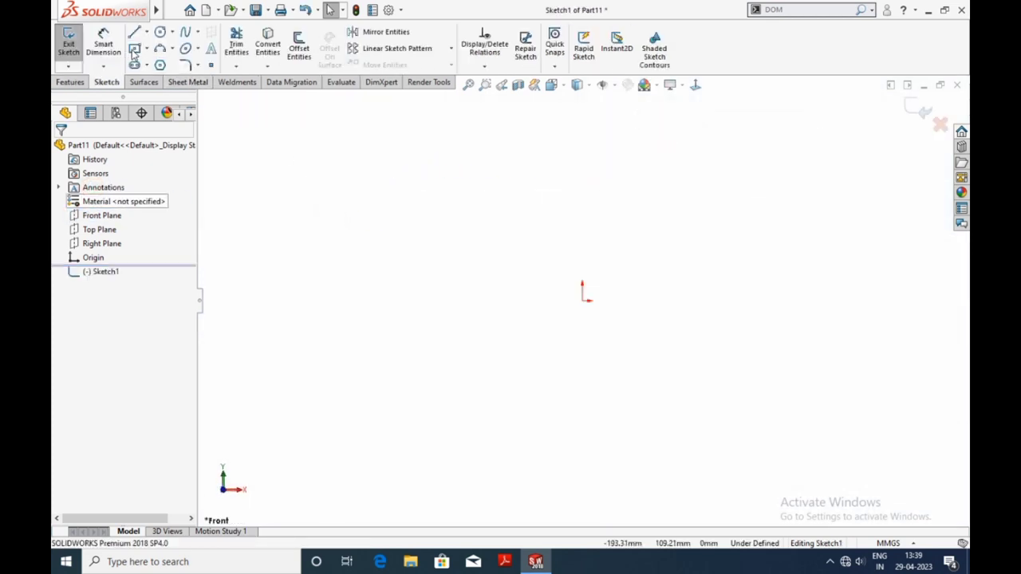
{"action": "left_click", "coordinate": [582, 301]}
{"action": "left_click", "coordinate": [764, 231]}
- Dimension the rectangle 300 mm wide and 150 mm tall
{"action": "key", "text": "d"}
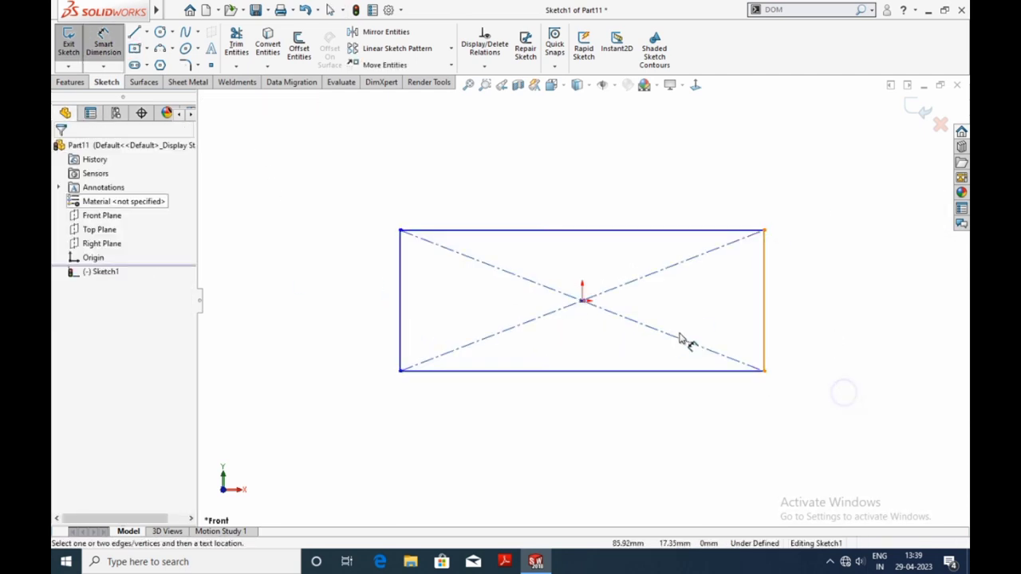
{"action": "left_click", "coordinate": [600, 373]}
{"action": "left_click", "coordinate": [596, 431]}
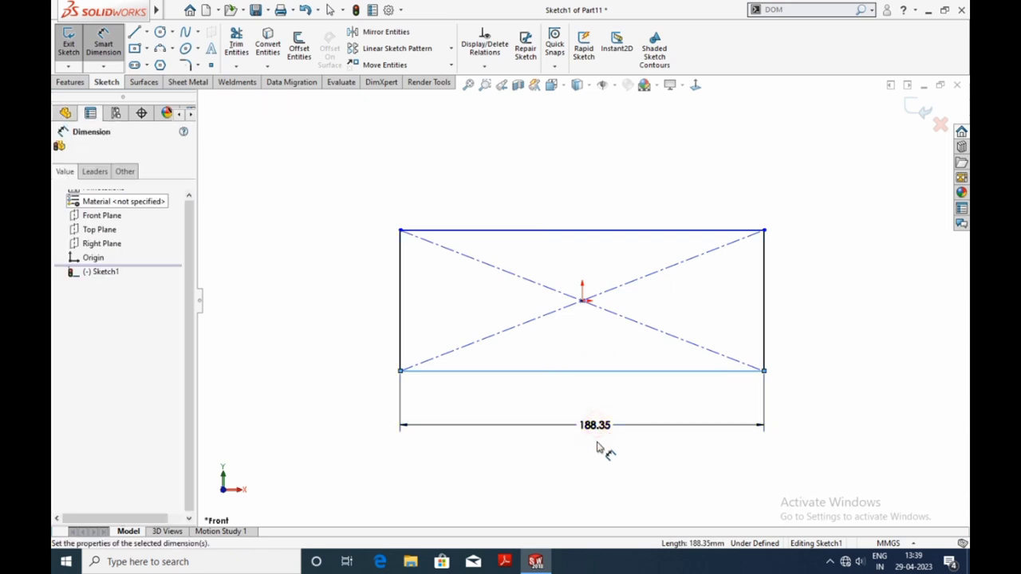
{"action": "type", "text": "300"}
{"action": "key", "text": "Return"}
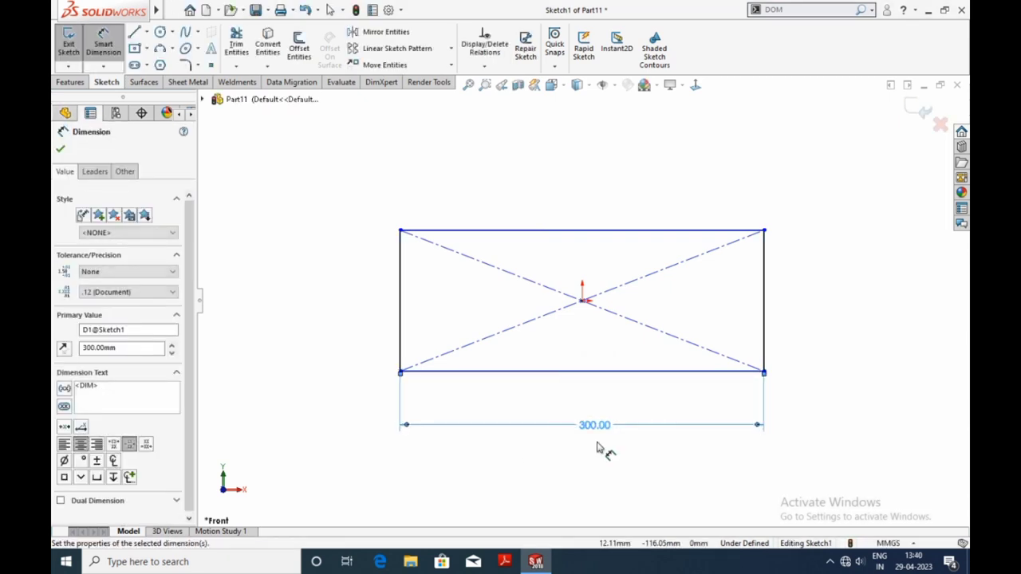
{"action": "left_click", "coordinate": [402, 342]}
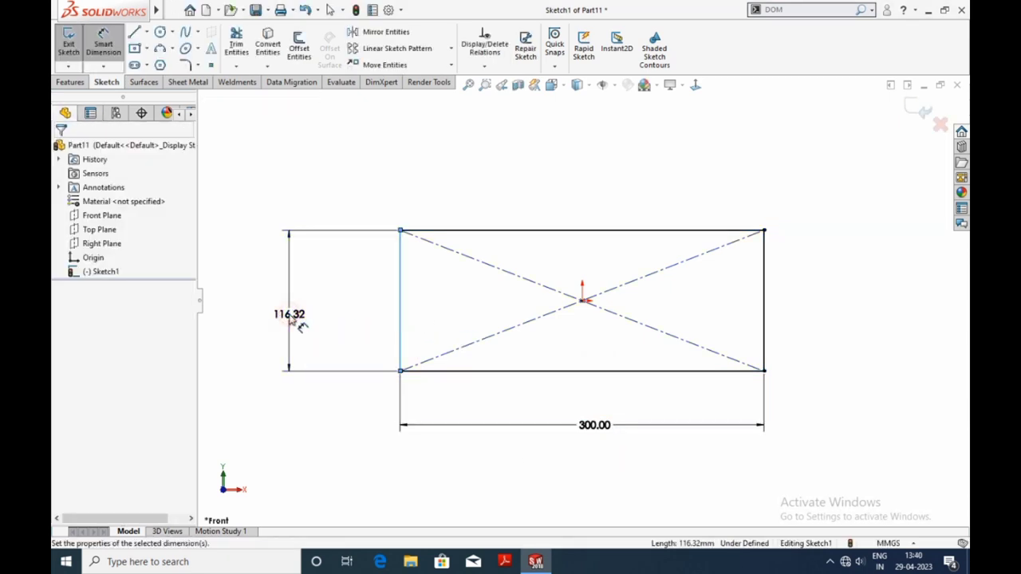
{"action": "left_click", "coordinate": [290, 319]}
{"action": "type", "text": "150"}
{"action": "key", "text": "Return"}
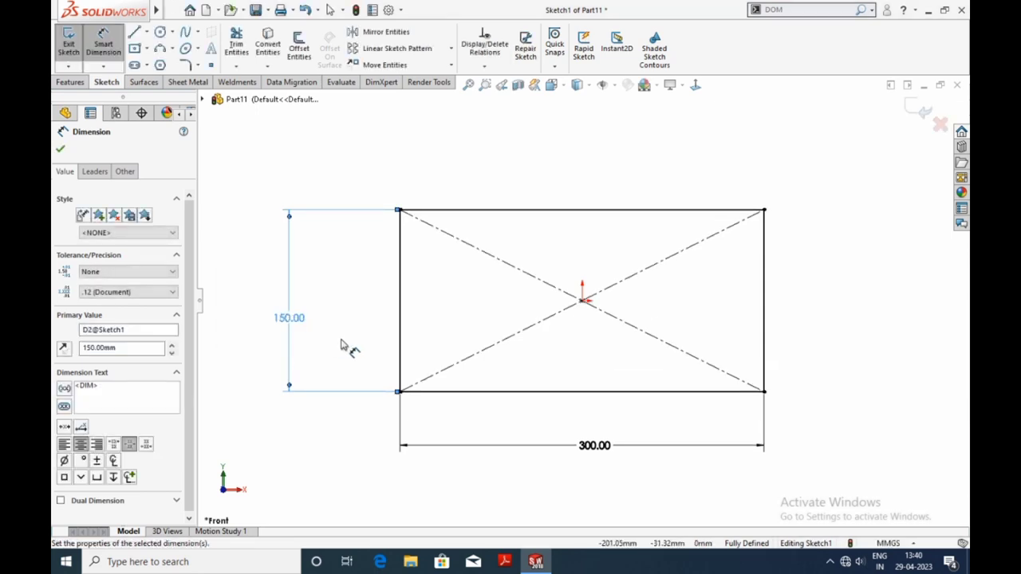
{"action": "left_click", "coordinate": [342, 344]}
- Create a 2 mm thick base flange from the 300 × 150 rectangle
{"action": "left_click", "coordinate": [192, 83]}
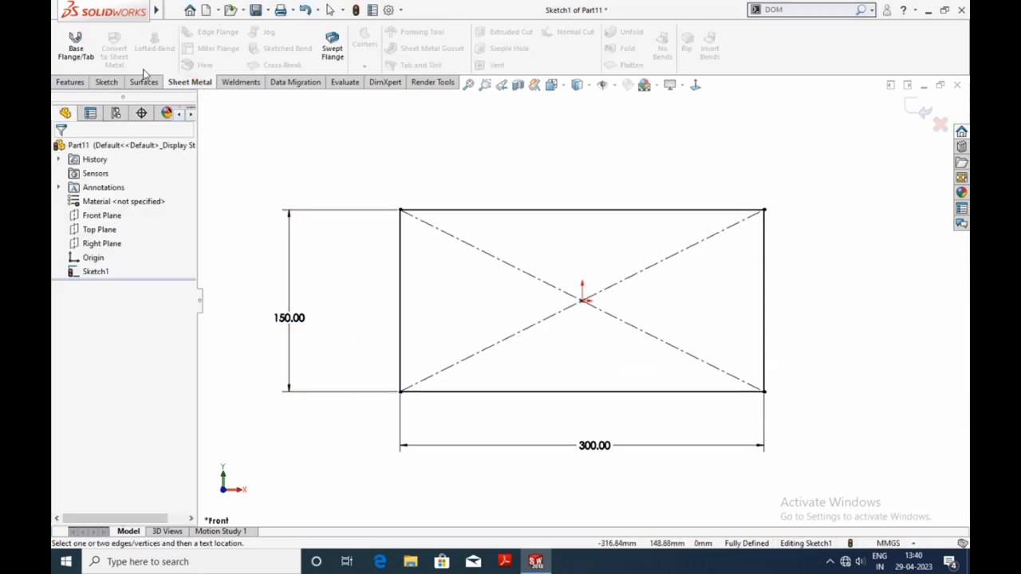
{"action": "left_click", "coordinate": [78, 50]}
{"action": "type", "text": "2"}
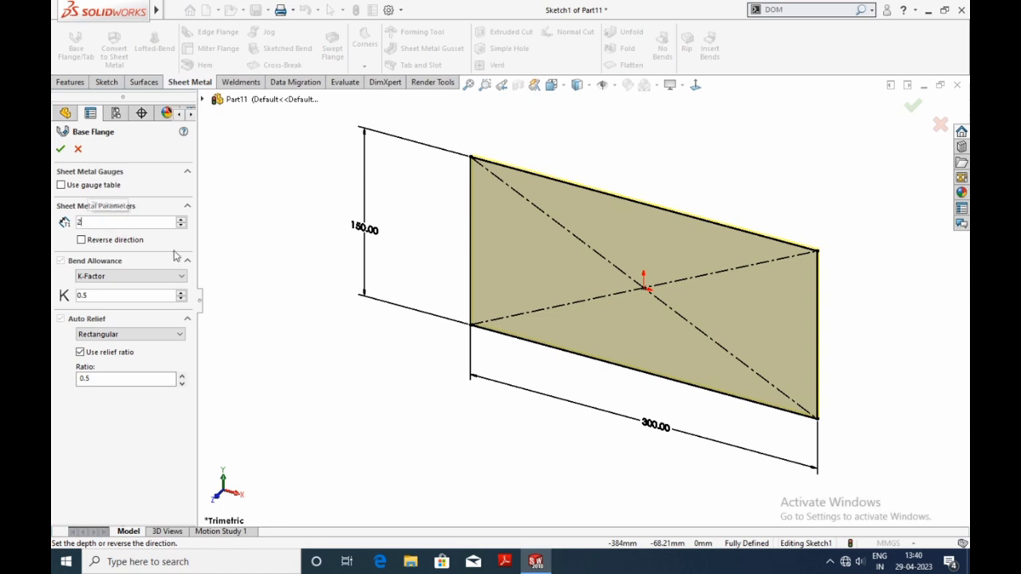
{"action": "key", "text": "Return"}
{"action": "left_click", "coordinate": [60, 149]}
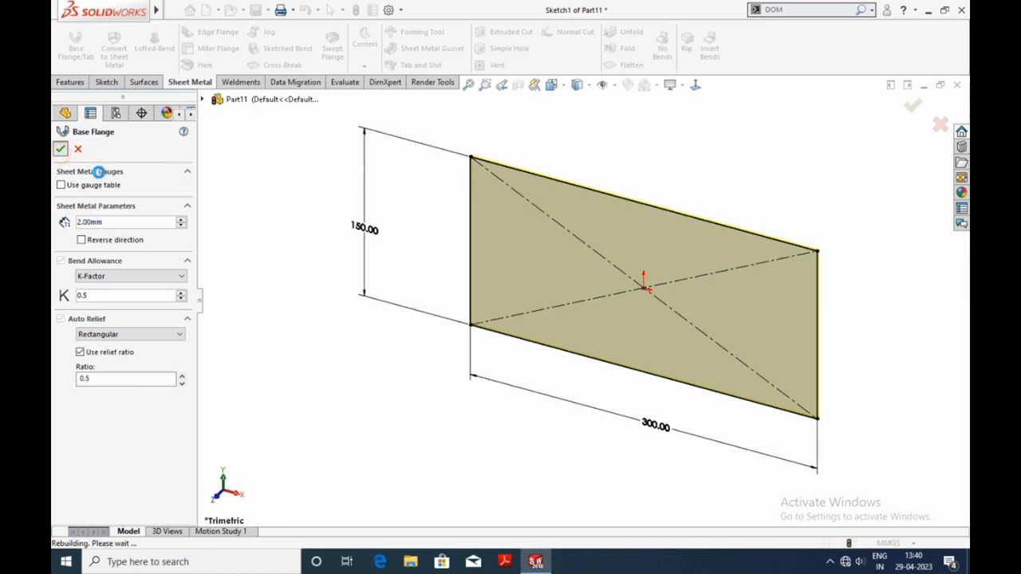
{"action": "mouse_move", "coordinate": [358, 391]}
{"action": "middle_mouse_down"}
{"action": "mouse_move", "coordinate": [458, 307]}
{"action": "mouse_move", "coordinate": [452, 245]}
{"action": "middle_mouse_up"}
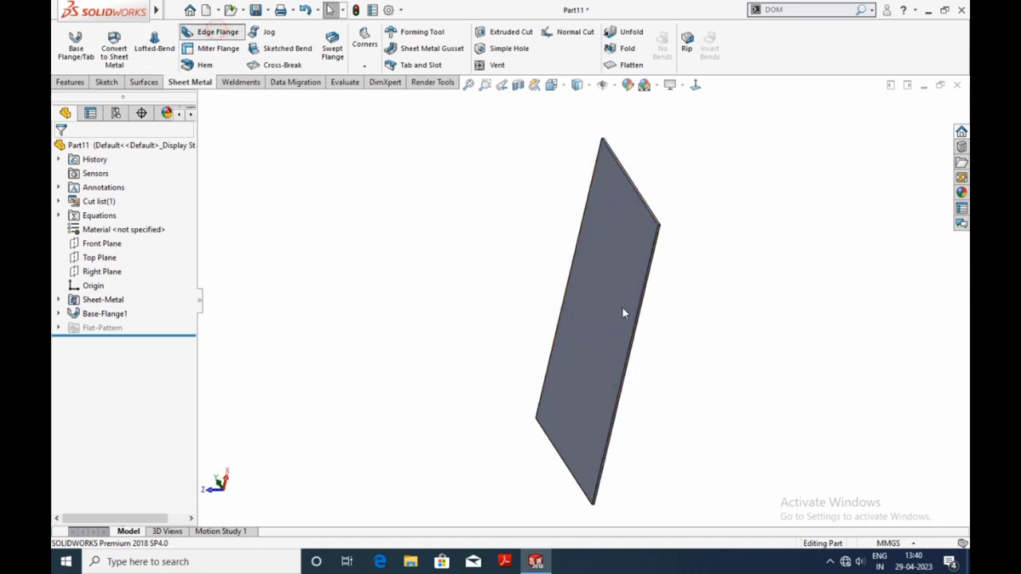
- Add a 150 mm edge flange on one long edge of the sheet
{"action": "left_click", "coordinate": [628, 381]}
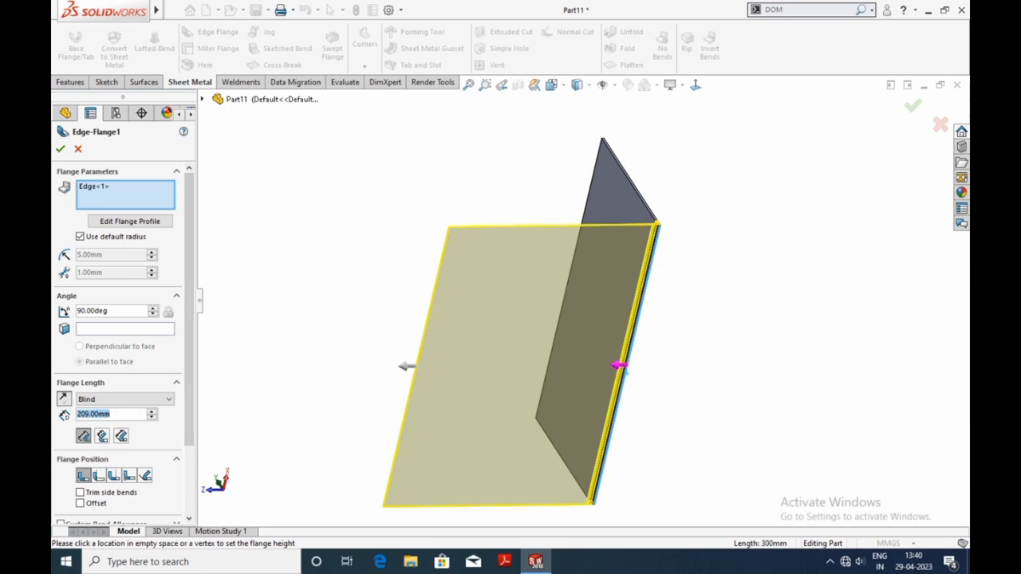
{"action": "type", "text": "150"}
{"action": "key", "text": "Return"}
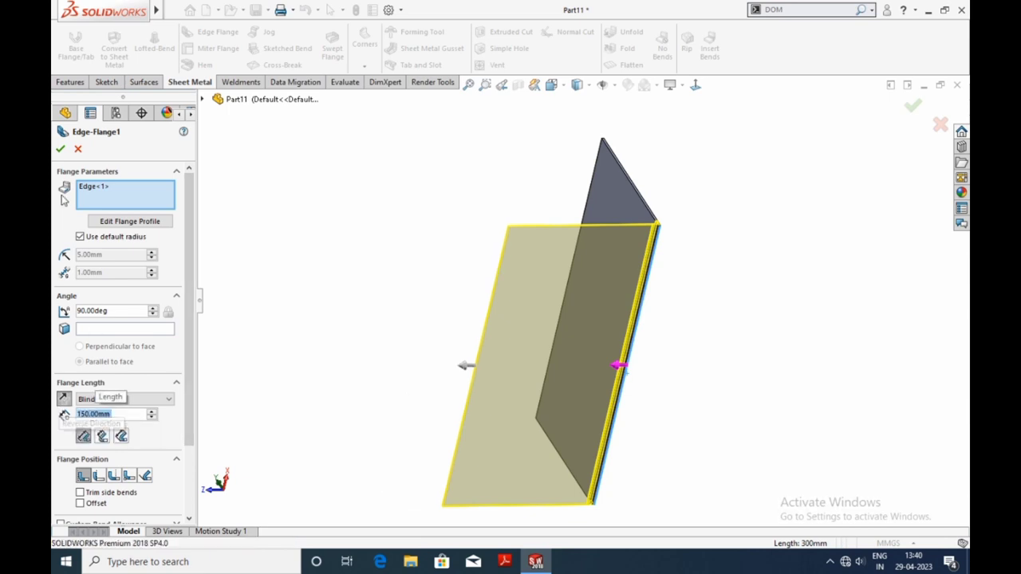
{"action": "left_click", "coordinate": [60, 150]}
- Add a matching 150 mm edge flange on the opposite long edge
{"action": "scroll", "coordinate": [411, 351], "scroll_direction": "up", "scroll_amount": 3}
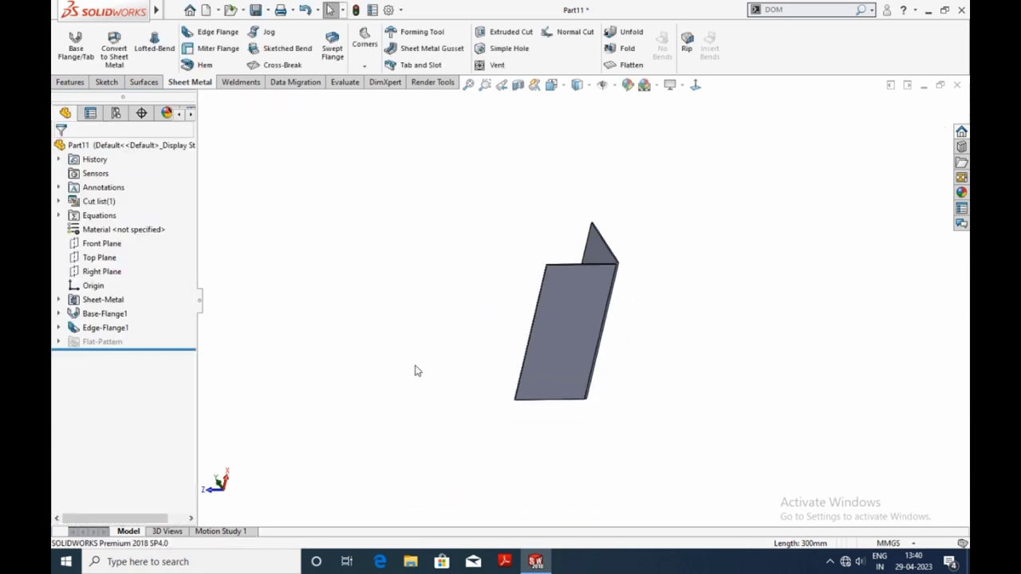
{"action": "middle_click_drag", "start_coordinate": [418, 372], "coordinate": [487, 327]}
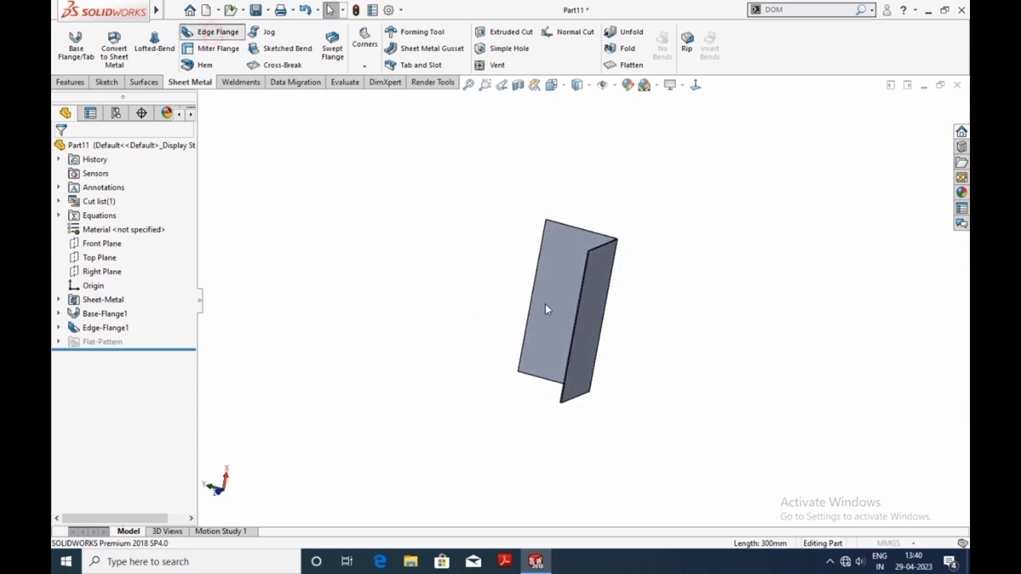
{"action": "scroll", "coordinate": [545, 309], "scroll_direction": "down", "scroll_amount": 4}
{"action": "left_click", "coordinate": [608, 408]}
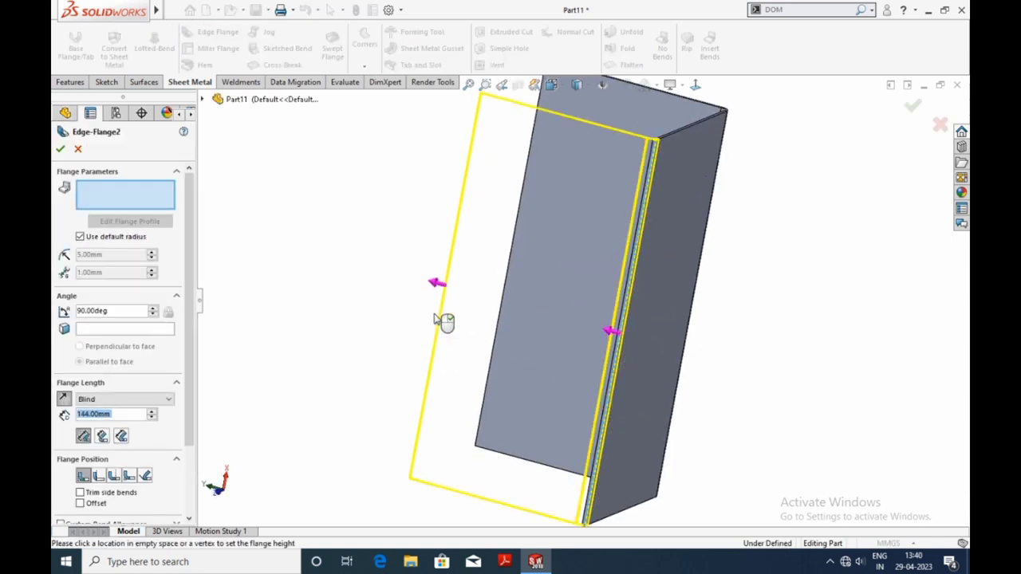
{"action": "scroll", "coordinate": [435, 351], "scroll_direction": "up", "scroll_amount": 3}
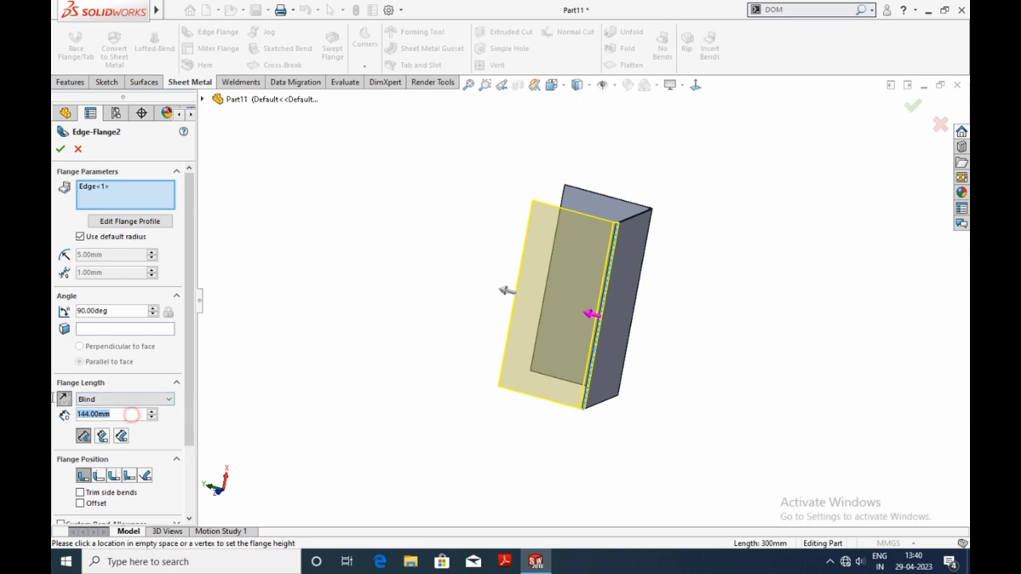
{"action": "type", "text": "150"}
{"action": "key", "text": "Return"}
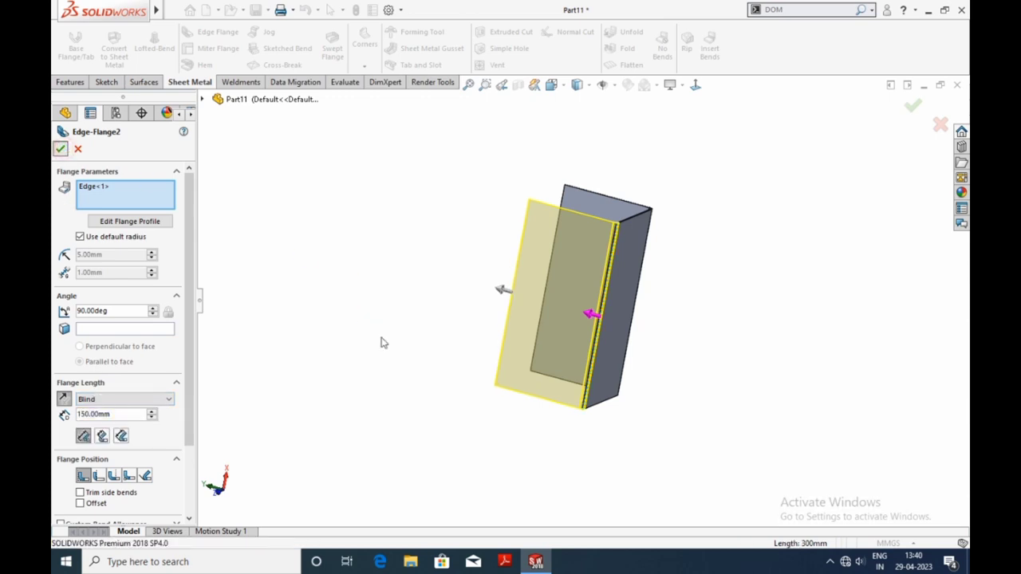
{"action": "key", "text": "Return"}
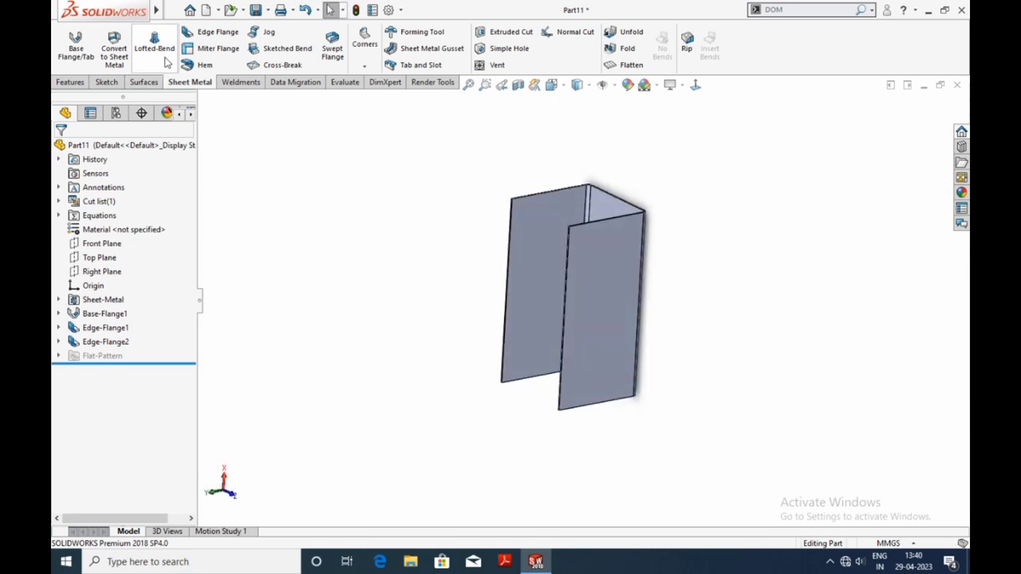
- Add a 147.8 mm third edge flange across the open side of the channel
{"action": "left_click", "coordinate": [217, 40]}
{"action": "scroll", "coordinate": [542, 344], "scroll_direction": "down", "scroll_amount": 5}
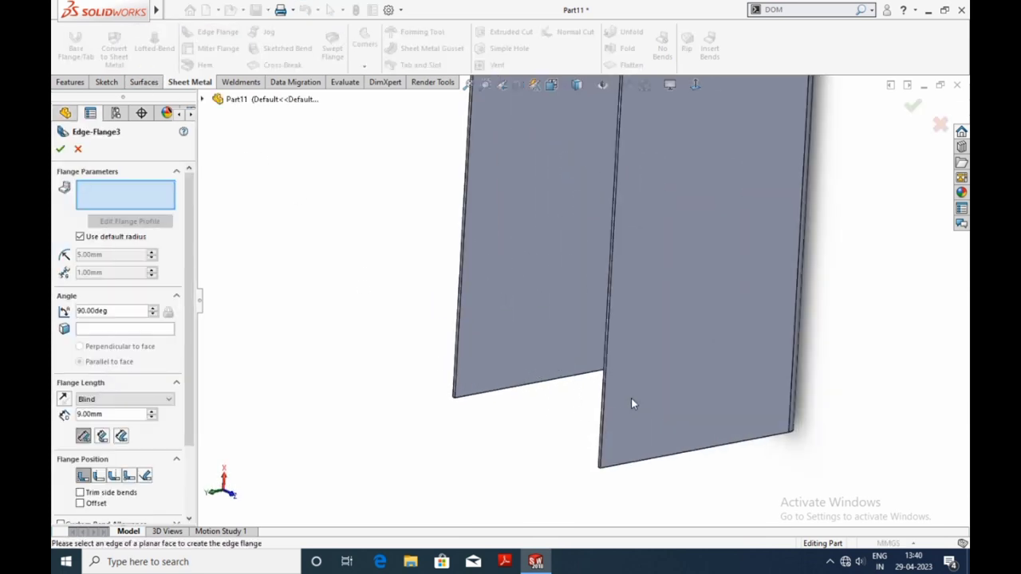
{"action": "left_click", "coordinate": [604, 384]}
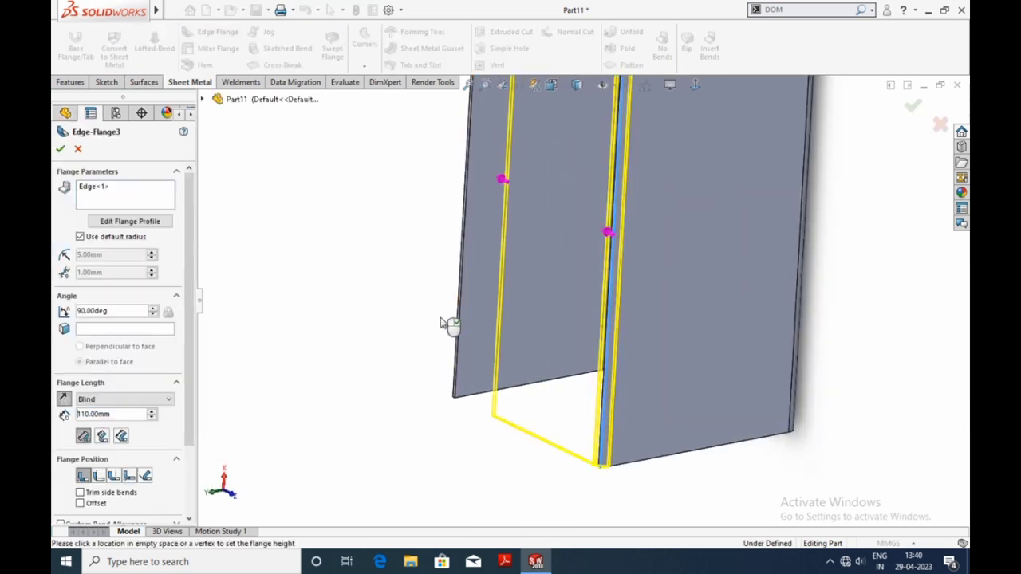
{"action": "scroll", "coordinate": [438, 316], "scroll_direction": "up", "scroll_amount": 3}
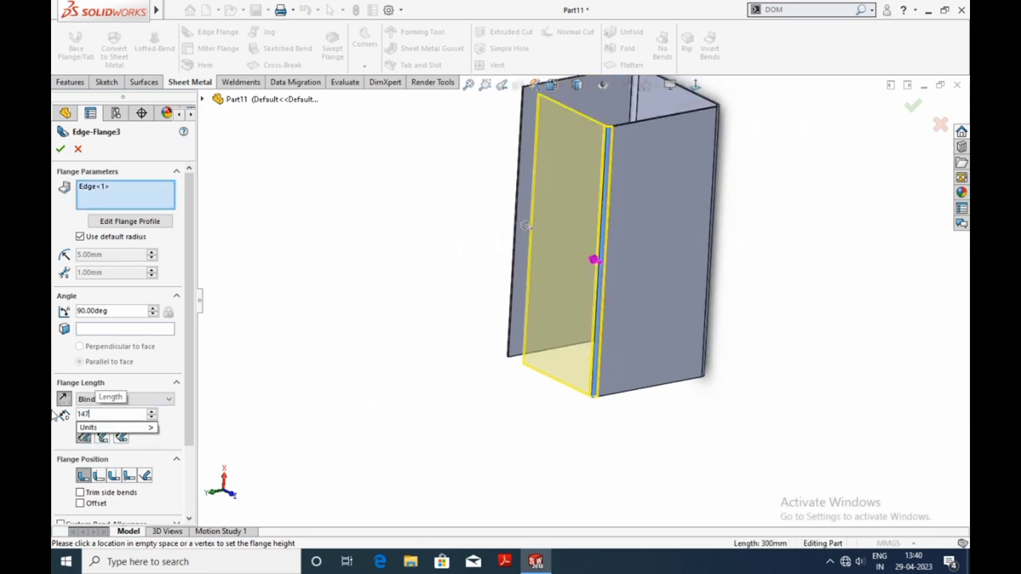
{"action": "key", "text": "Return"}
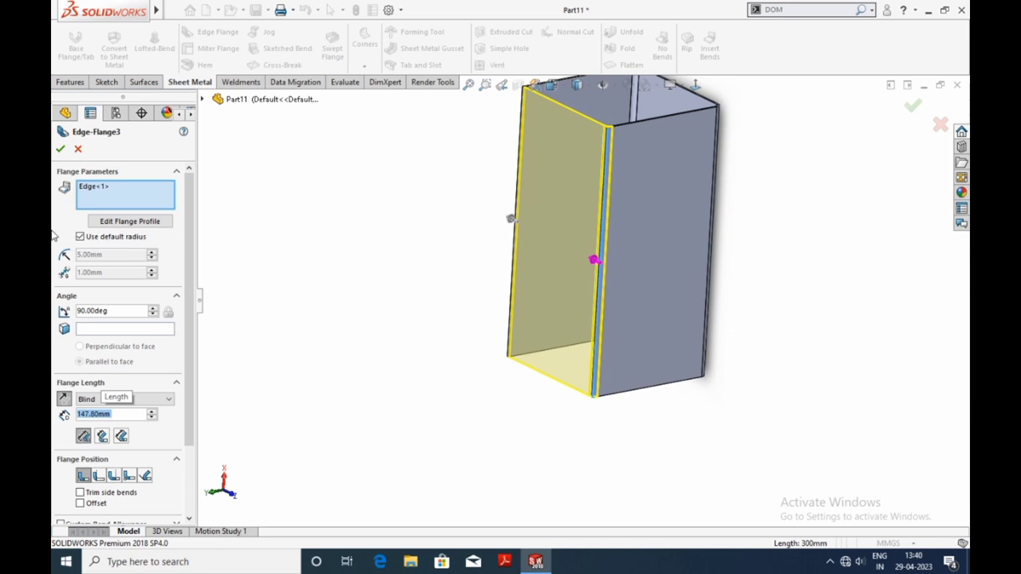
{"action": "left_click", "coordinate": [60, 151]}
{"action": "mouse_move", "coordinate": [424, 404]}
{"action": "middle_mouse_down"}
{"action": "mouse_move", "coordinate": [458, 371]}
{"action": "mouse_move", "coordinate": [549, 393]}
{"action": "middle_mouse_up"}
{"action": "scroll", "coordinate": [549, 394], "scroll_direction": "down", "scroll_amount": 5}
{"action": "mouse_move", "coordinate": [472, 390]}
{"action": "middle_mouse_down"}
{"action": "mouse_move", "coordinate": [456, 381]}
{"action": "mouse_move", "coordinate": [568, 435]}
{"action": "mouse_move", "coordinate": [583, 404]}
{"action": "mouse_move", "coordinate": [663, 418]}
{"action": "mouse_move", "coordinate": [577, 420]}
{"action": "mouse_move", "coordinate": [620, 467]}
{"action": "mouse_move", "coordinate": [678, 313]}
{"action": "middle_mouse_up"}
{"action": "scroll", "coordinate": [646, 388], "scroll_direction": "down", "scroll_amount": 3}
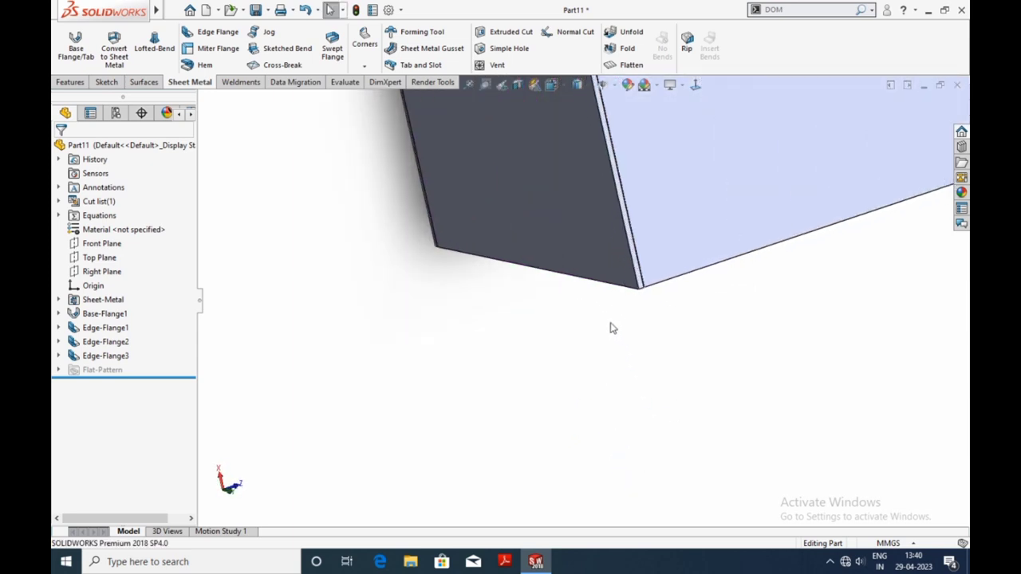
- Add a 147.8 mm edge flange on the bottom edge and reveal its profile sketch
{"action": "left_click", "coordinate": [229, 35]}
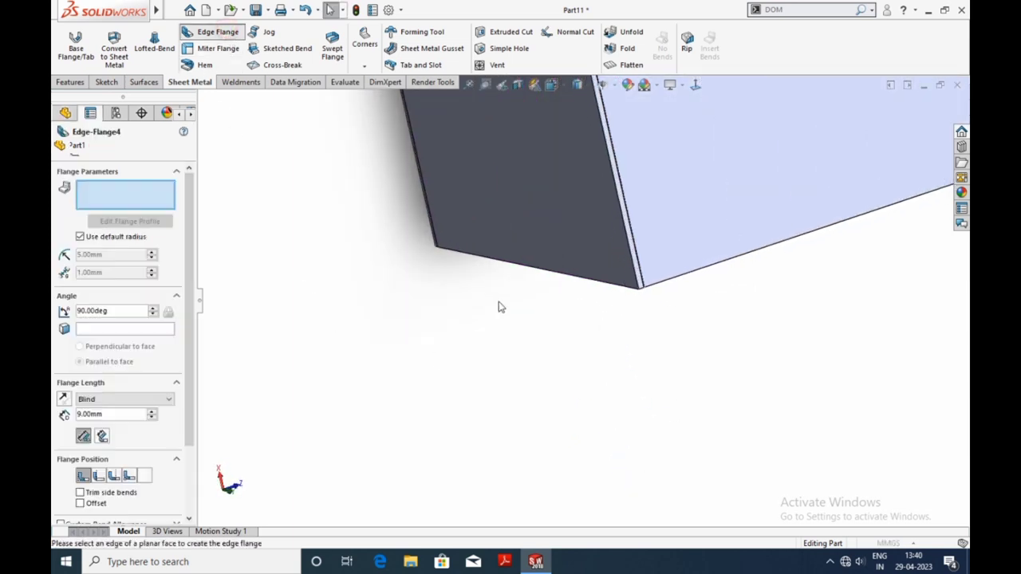
{"action": "left_click", "coordinate": [527, 267]}
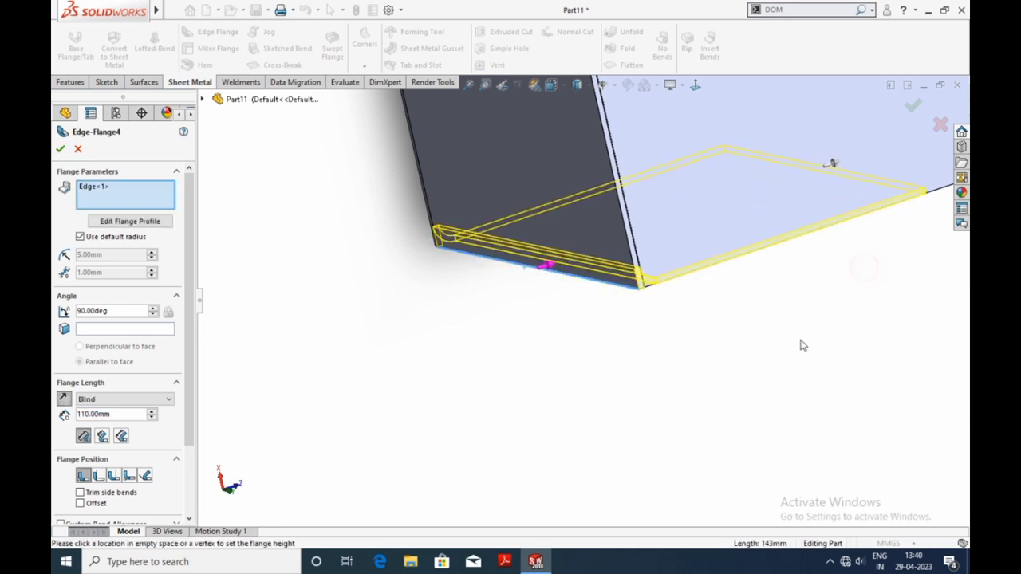
{"action": "mouse_move", "coordinate": [803, 344]}
{"action": "middle_mouse_down"}
{"action": "mouse_move", "coordinate": [657, 349]}
{"action": "mouse_move", "coordinate": [363, 496]}
{"action": "middle_mouse_up"}
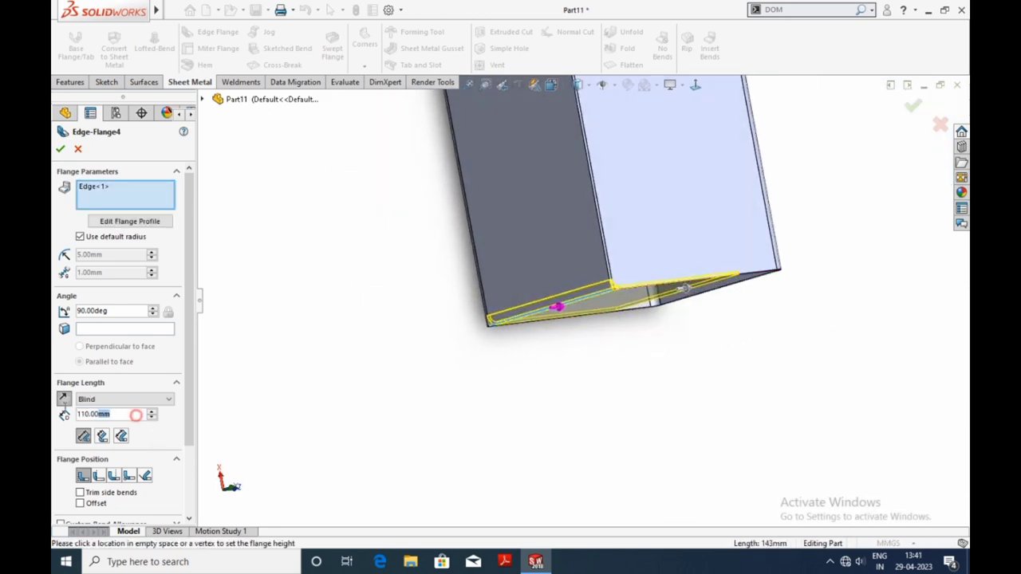
{"action": "type", "text": "147"}
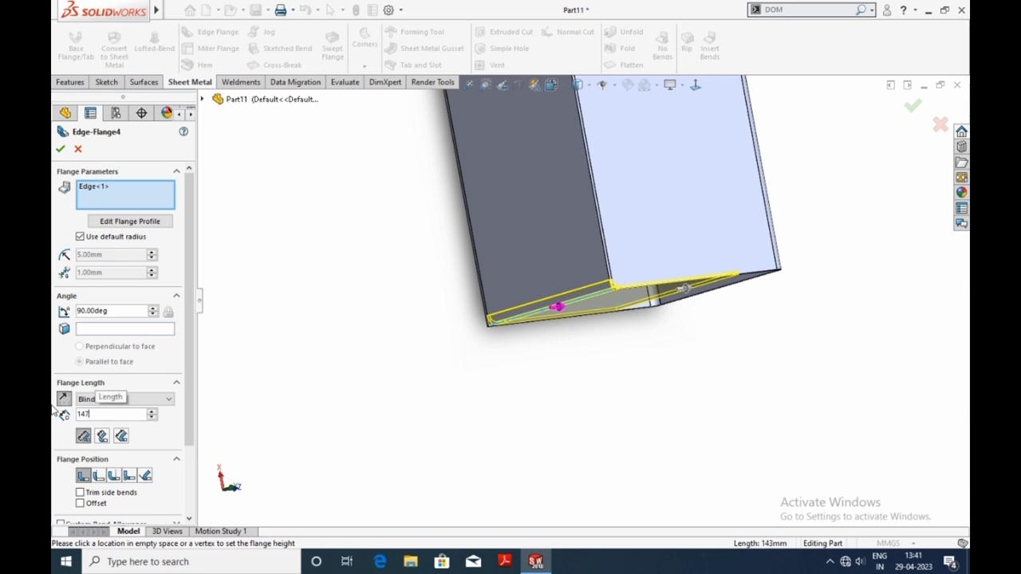
{"action": "type", "text": ".8"}
{"action": "key", "text": "Return"}
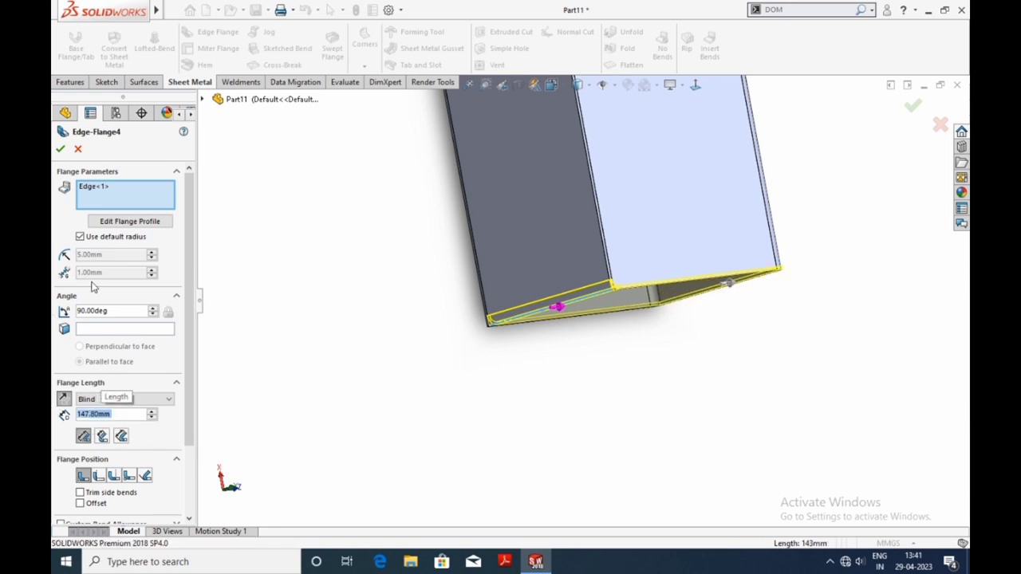
{"action": "left_click", "coordinate": [62, 151]}
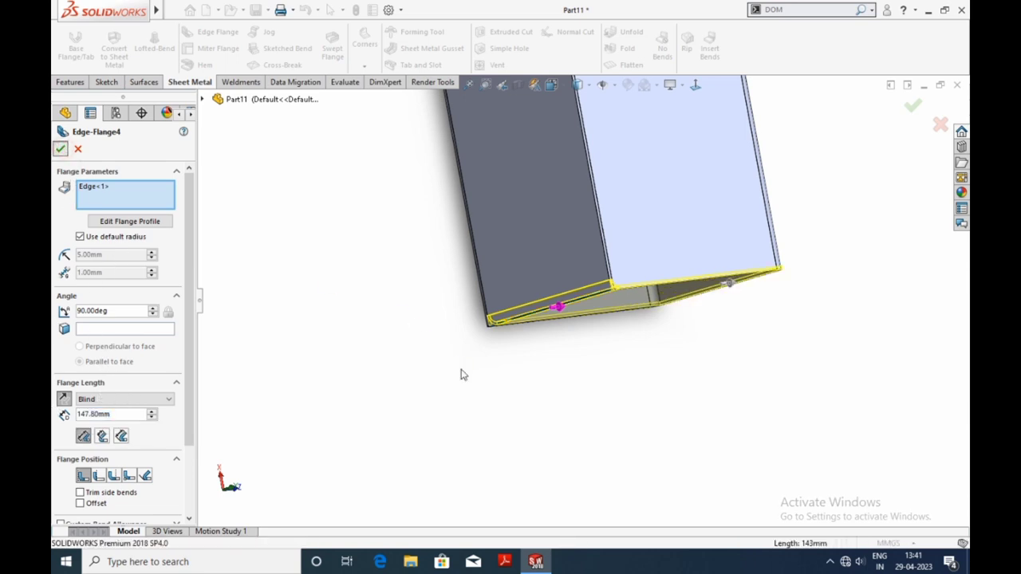
{"action": "mouse_move", "coordinate": [691, 311]}
{"action": "middle_mouse_down"}
{"action": "mouse_move", "coordinate": [656, 294]}
{"action": "mouse_move", "coordinate": [623, 424]}
{"action": "middle_mouse_up"}
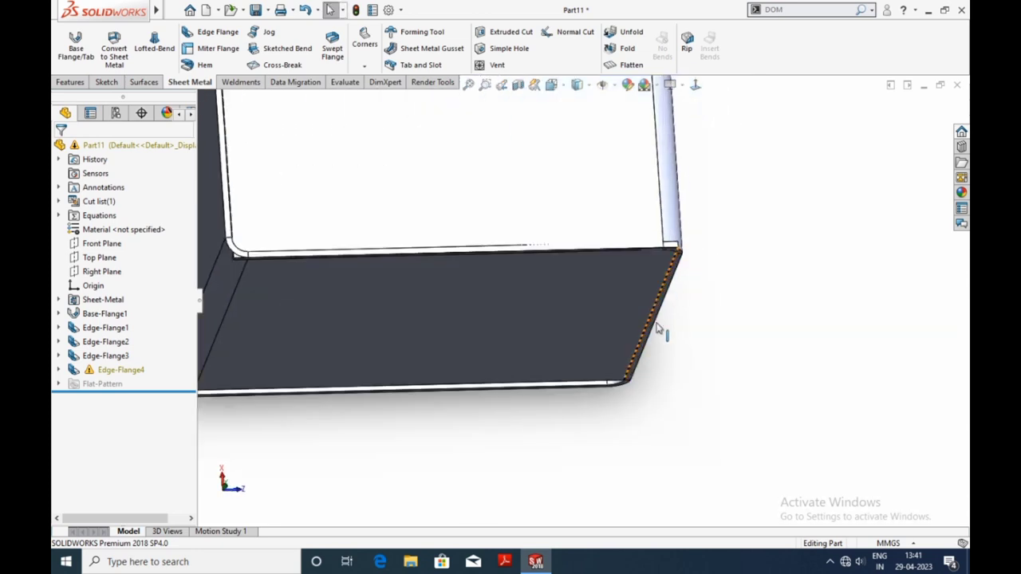
{"action": "left_click", "coordinate": [59, 370]}
- Edit Sketch17, moving the right profile line inward to 0.40 mm from the outer edge
{"action": "left_click", "coordinate": [115, 384]}
{"action": "left_click", "coordinate": [106, 343]}
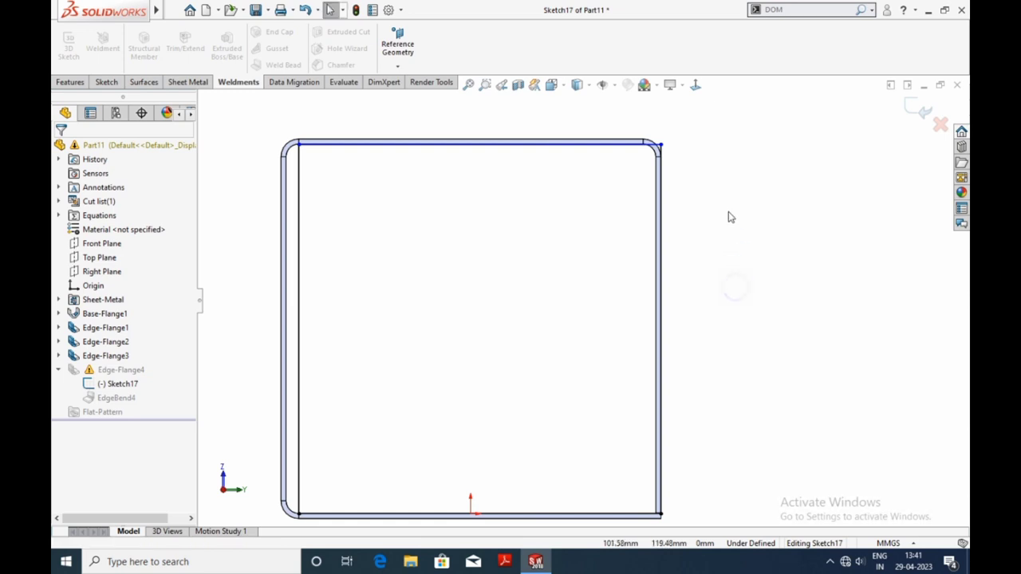
{"action": "left_click_drag", "start_coordinate": [663, 249], "coordinate": [638, 251]}
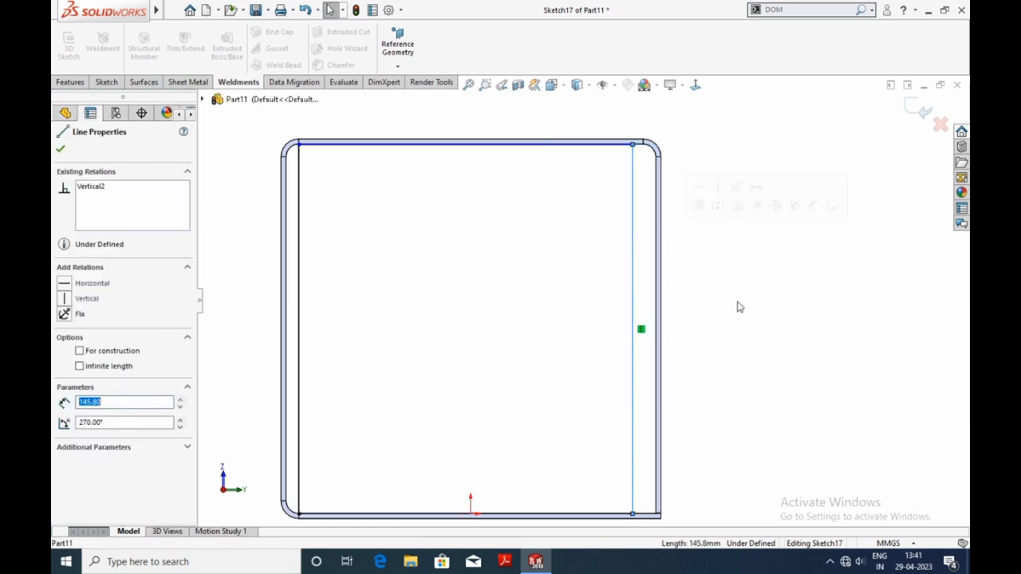
{"action": "left_click", "coordinate": [736, 335]}
{"action": "left_click", "coordinate": [633, 262]}
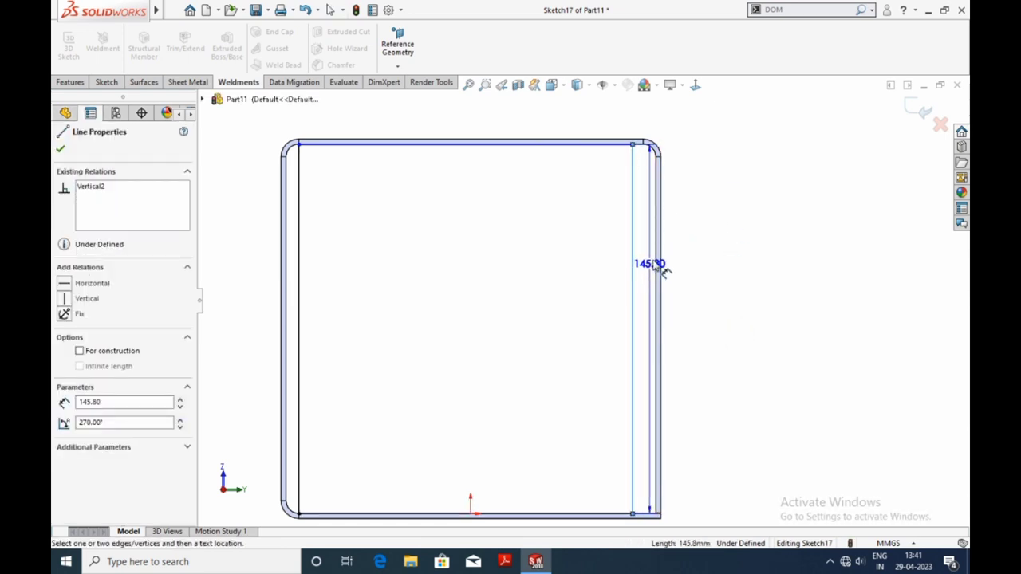
{"action": "left_click", "coordinate": [659, 260]}
{"action": "left_click", "coordinate": [743, 221]}
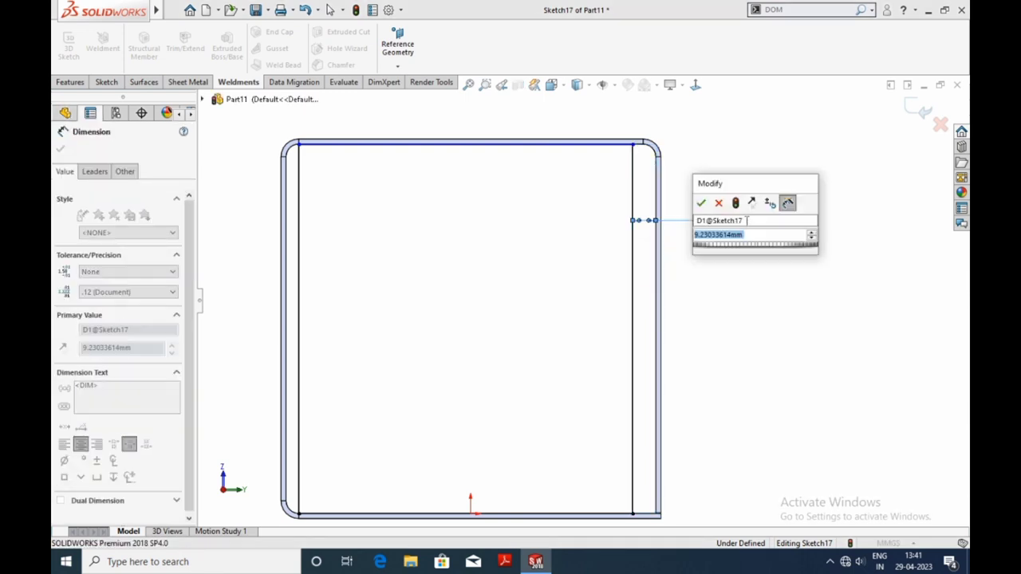
{"action": "type", "text": "0.4"}
{"action": "key", "text": "Return"}
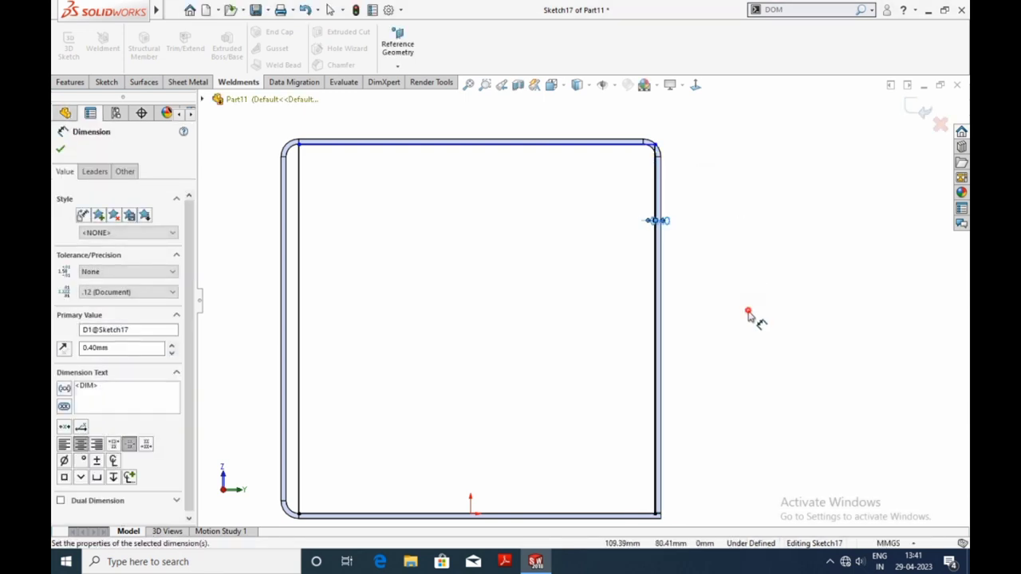
- Dimension a 0.20 mm gap between the bottom edges of the profile
{"action": "scroll", "coordinate": [623, 183], "scroll_direction": "up", "scroll_amount": 3}
{"action": "scroll", "coordinate": [519, 151], "scroll_direction": "up", "scroll_amount": 2}
{"action": "scroll", "coordinate": [412, 128], "scroll_direction": "up", "scroll_amount": 2}
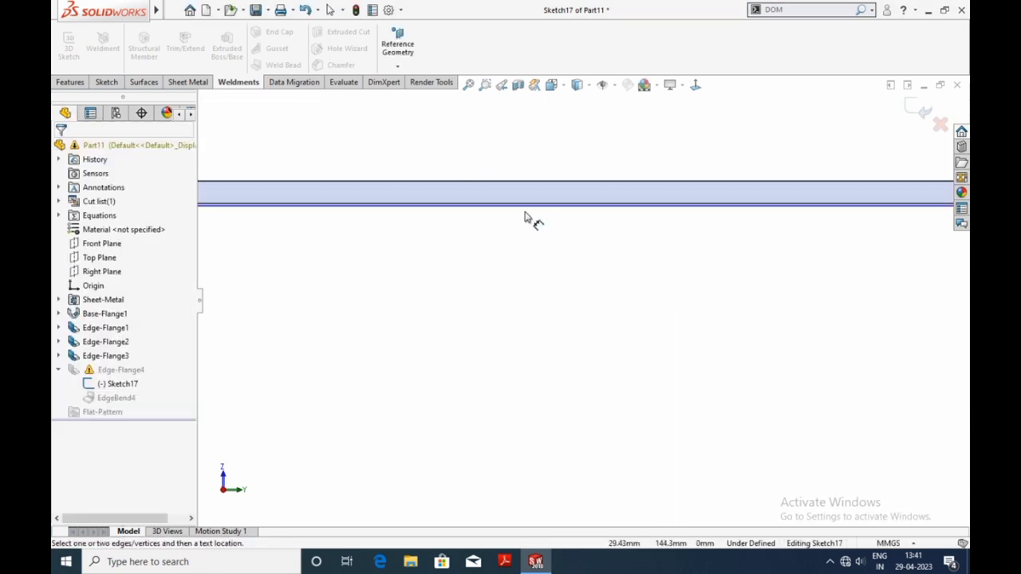
{"action": "scroll", "coordinate": [530, 222], "scroll_direction": "up", "scroll_amount": 3}
{"action": "scroll", "coordinate": [559, 235], "scroll_direction": "up", "scroll_amount": 2}
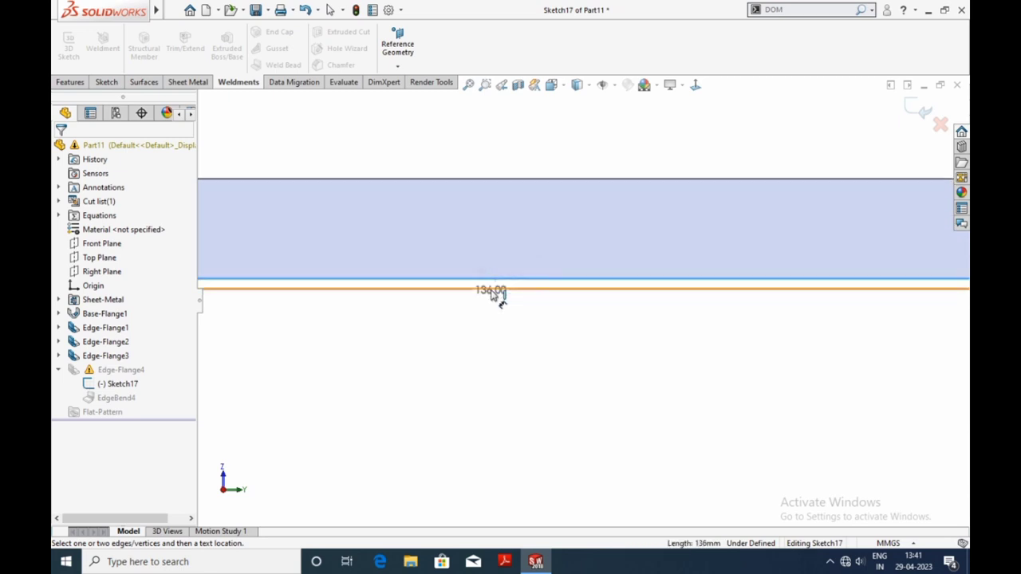
{"action": "left_click", "coordinate": [496, 296]}
{"action": "left_click", "coordinate": [518, 167]}
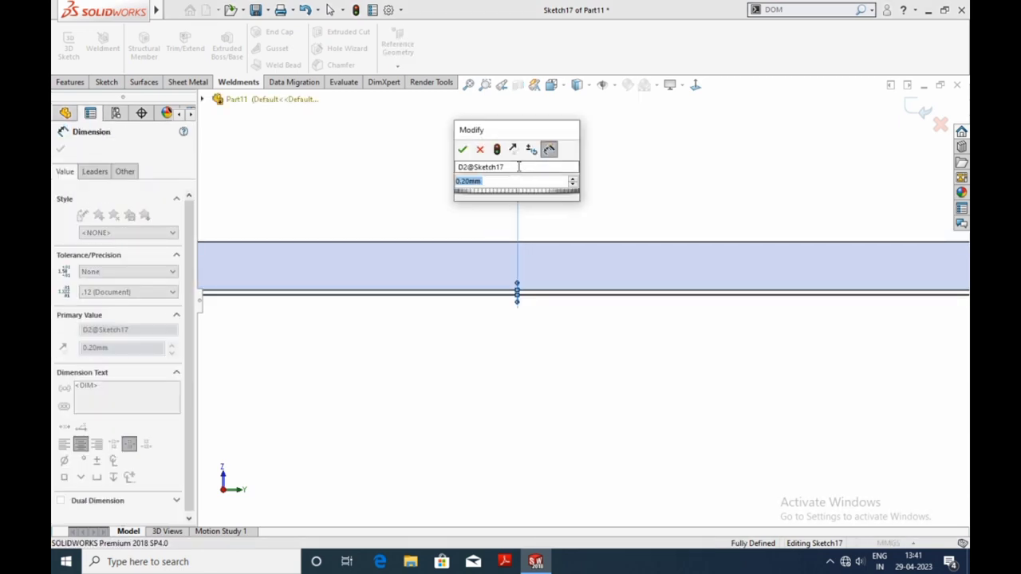
{"action": "type", "text": "0.2"}
{"action": "key", "text": "Return"}
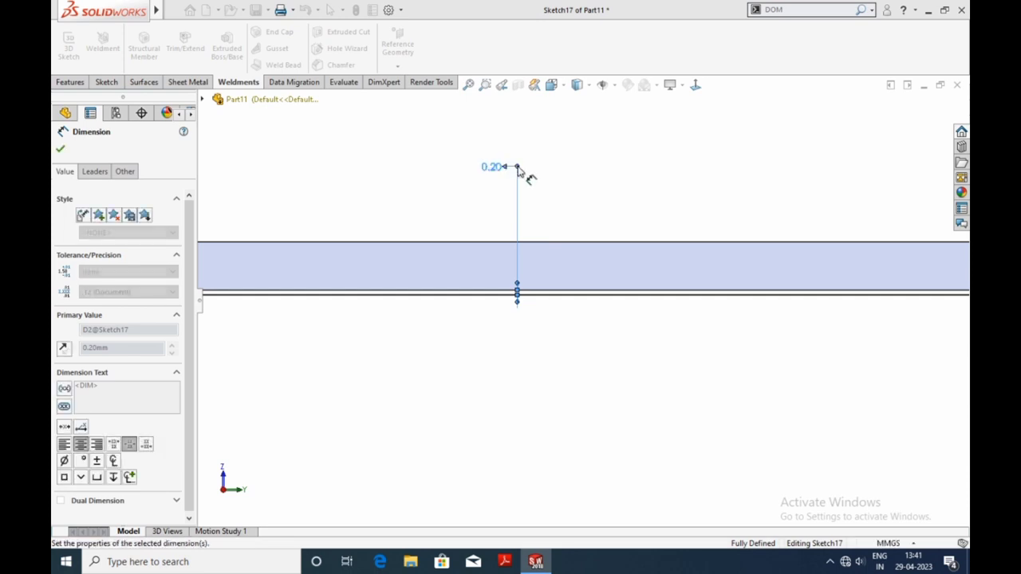
{"action": "key", "text": "Escape"}
- Round the profile's top-right corner with an R4 sketch fillet and exit the sketch
{"action": "scroll", "coordinate": [628, 176], "scroll_direction": "down", "scroll_amount": 2}
{"action": "scroll", "coordinate": [694, 256], "scroll_direction": "down", "scroll_amount": 2}
{"action": "scroll", "coordinate": [775, 375], "scroll_direction": "down", "scroll_amount": 2}
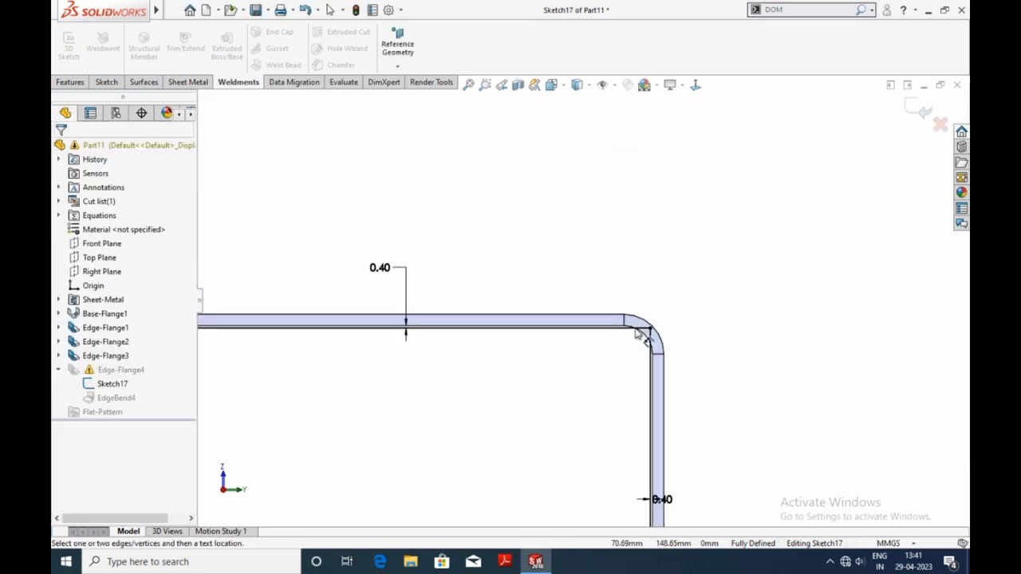
{"action": "scroll", "coordinate": [638, 335], "scroll_direction": "down", "scroll_amount": 2}
{"action": "scroll", "coordinate": [691, 354], "scroll_direction": "down", "scroll_amount": 2}
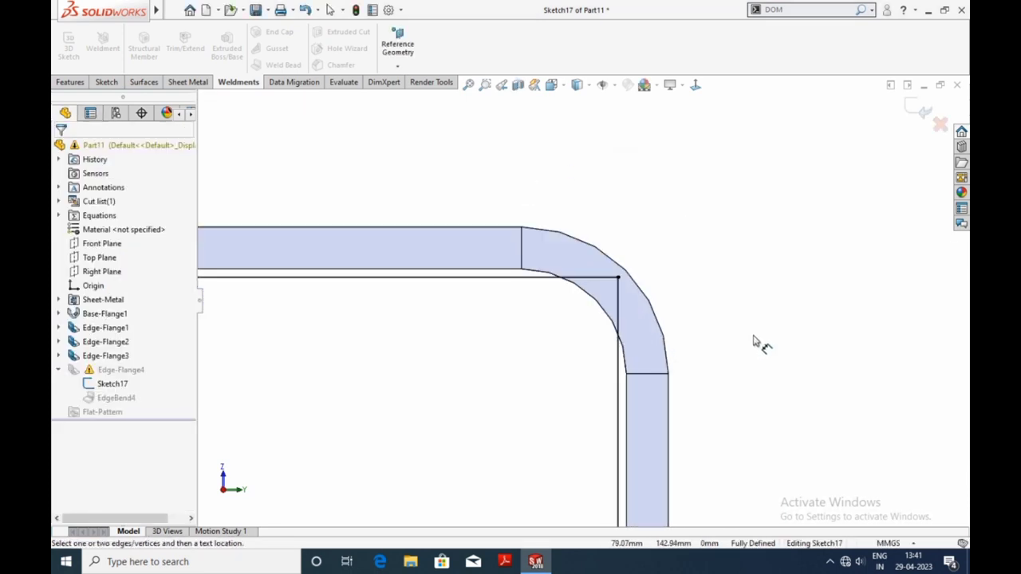
{"action": "left_click", "coordinate": [104, 82]}
{"action": "left_click", "coordinate": [187, 66]}
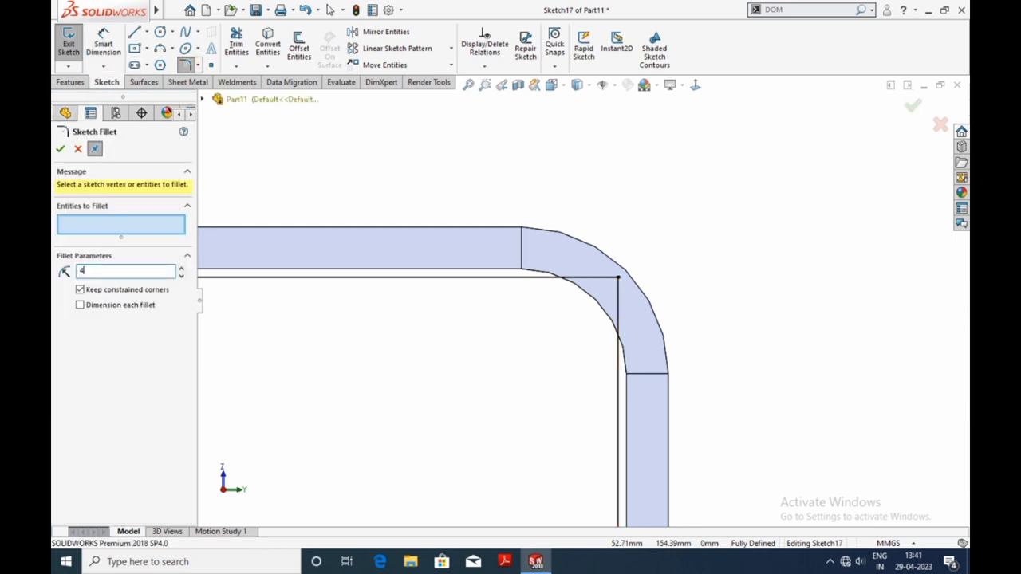
{"action": "left_click", "coordinate": [619, 278]}
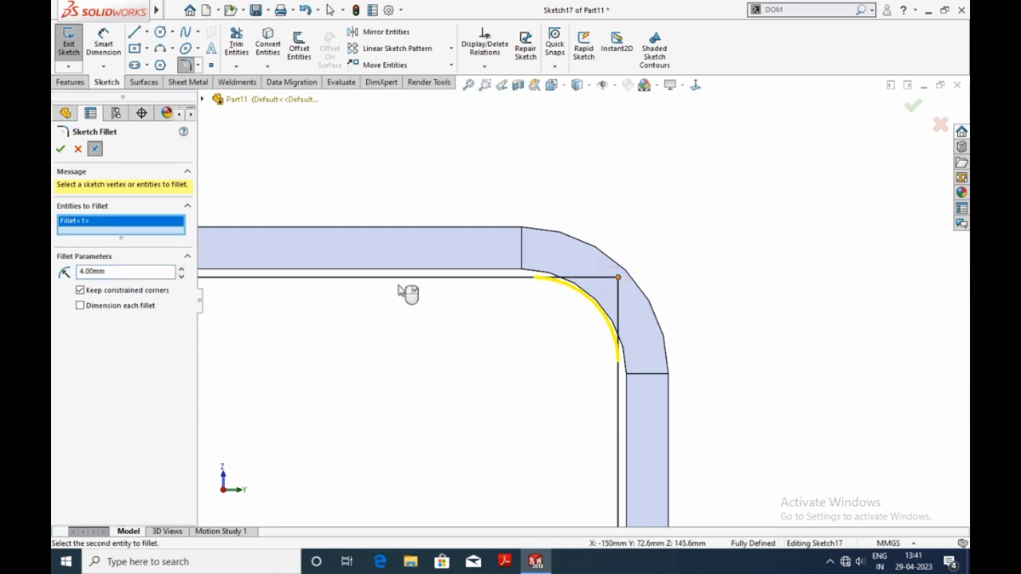
{"action": "left_click", "coordinate": [60, 149]}
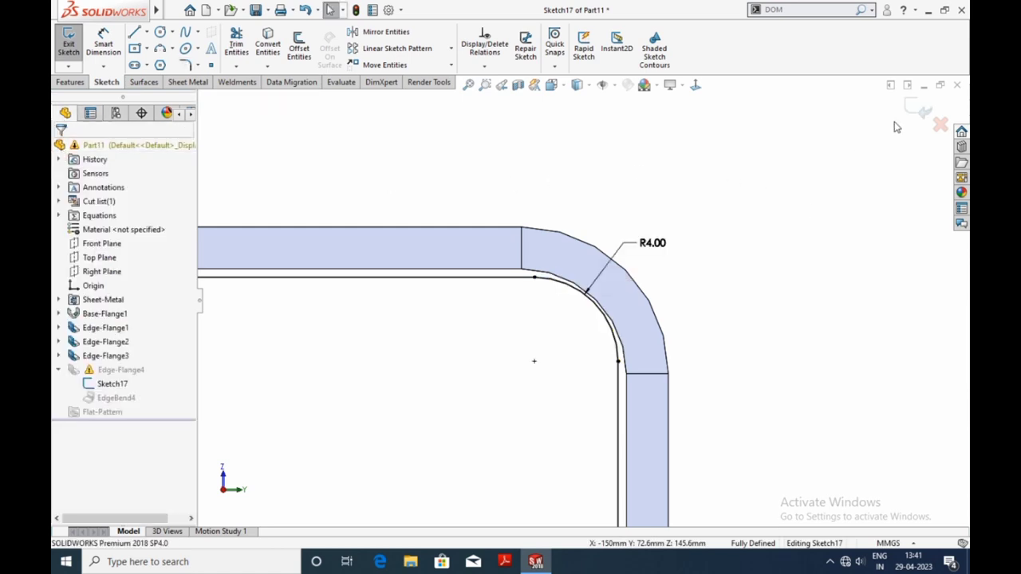
{"action": "left_click", "coordinate": [906, 112]}
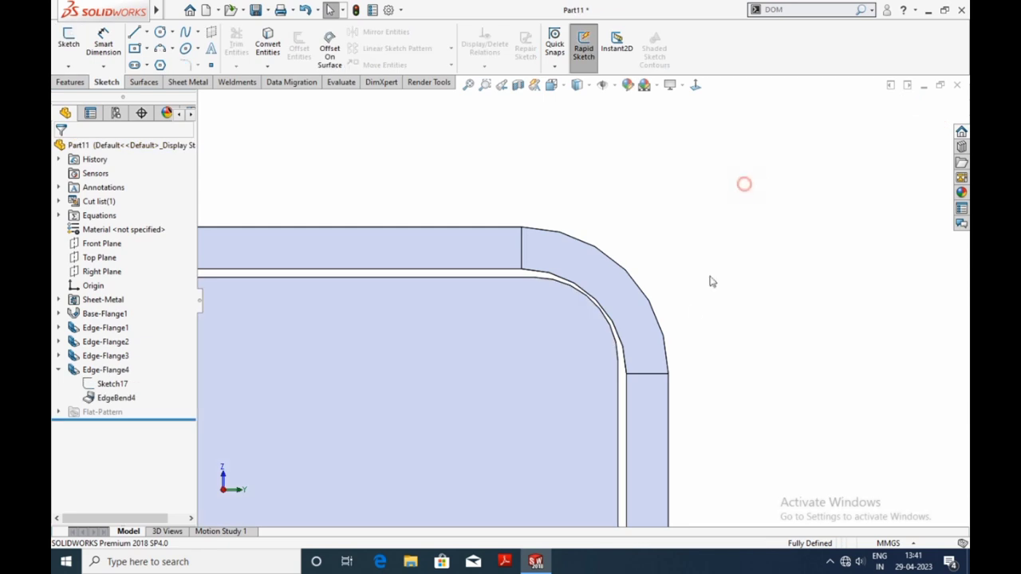
- Orbit the closed box and briefly preview its flat pattern before returning to folded form
{"action": "scroll", "coordinate": [693, 330], "scroll_direction": "up", "scroll_amount": 5}
{"action": "mouse_move", "coordinate": [691, 324]}
{"action": "middle_mouse_down"}
{"action": "mouse_move", "coordinate": [647, 317]}
{"action": "mouse_move", "coordinate": [663, 458]}
{"action": "mouse_move", "coordinate": [561, 411]}
{"action": "mouse_move", "coordinate": [569, 260]}
{"action": "middle_mouse_up"}
{"action": "scroll", "coordinate": [554, 419], "scroll_direction": "down", "scroll_amount": 3}
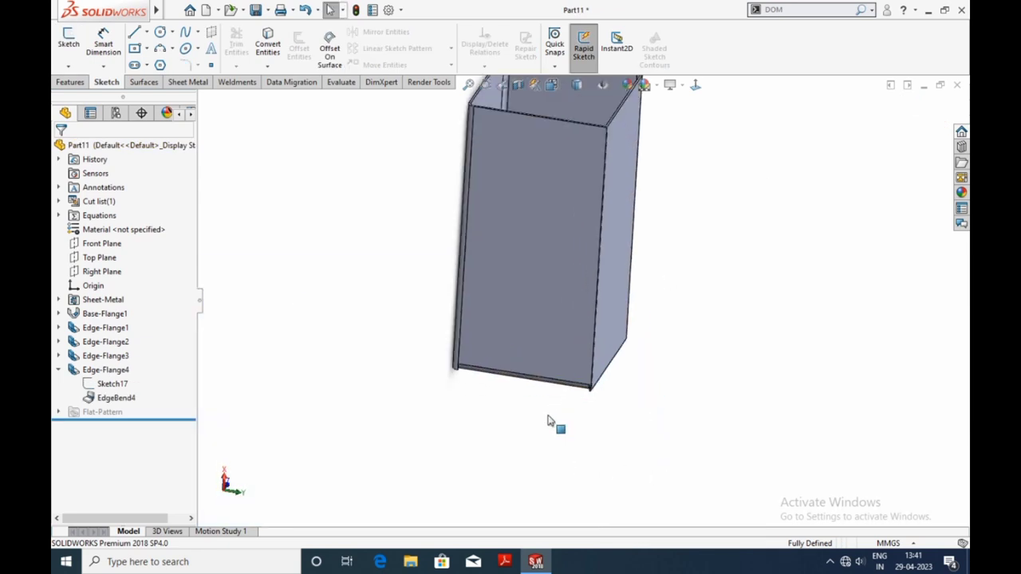
{"action": "mouse_move", "coordinate": [554, 420]}
{"action": "middle_mouse_down"}
{"action": "mouse_move", "coordinate": [519, 299]}
{"action": "mouse_move", "coordinate": [657, 308]}
{"action": "mouse_move", "coordinate": [638, 372]}
{"action": "mouse_move", "coordinate": [564, 273]}
{"action": "mouse_move", "coordinate": [655, 214]}
{"action": "mouse_move", "coordinate": [623, 191]}
{"action": "middle_mouse_up"}
{"action": "scroll", "coordinate": [638, 372], "scroll_direction": "up", "scroll_amount": 3}
{"action": "scroll", "coordinate": [615, 380], "scroll_direction": "up", "scroll_amount": 2}
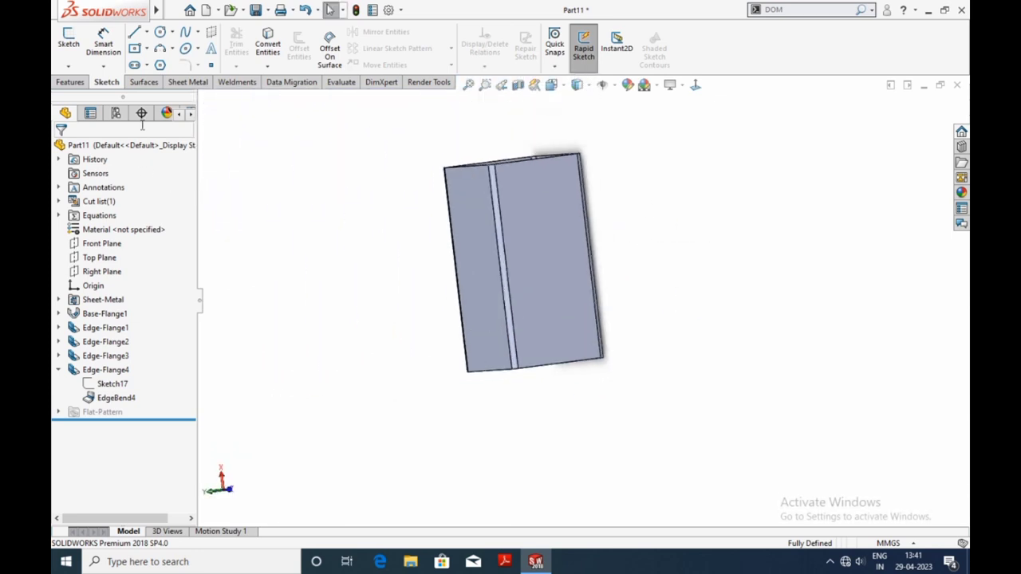
{"action": "left_click", "coordinate": [196, 83]}
{"action": "mouse_move", "coordinate": [354, 264]}
{"action": "middle_mouse_down"}
{"action": "mouse_move", "coordinate": [347, 279]}
{"action": "mouse_move", "coordinate": [351, 272]}
{"action": "middle_mouse_up"}
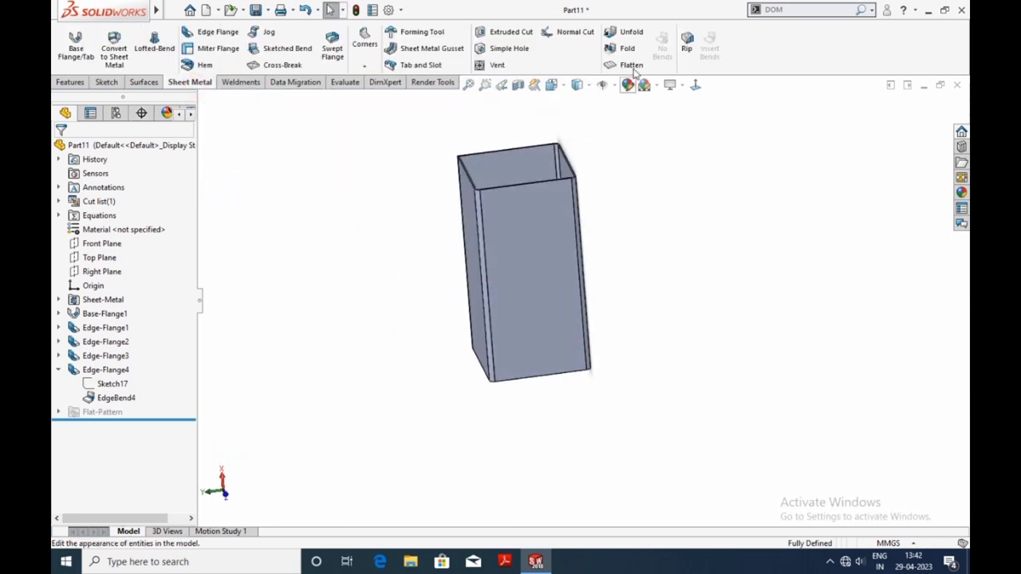
{"action": "left_click", "coordinate": [630, 66]}
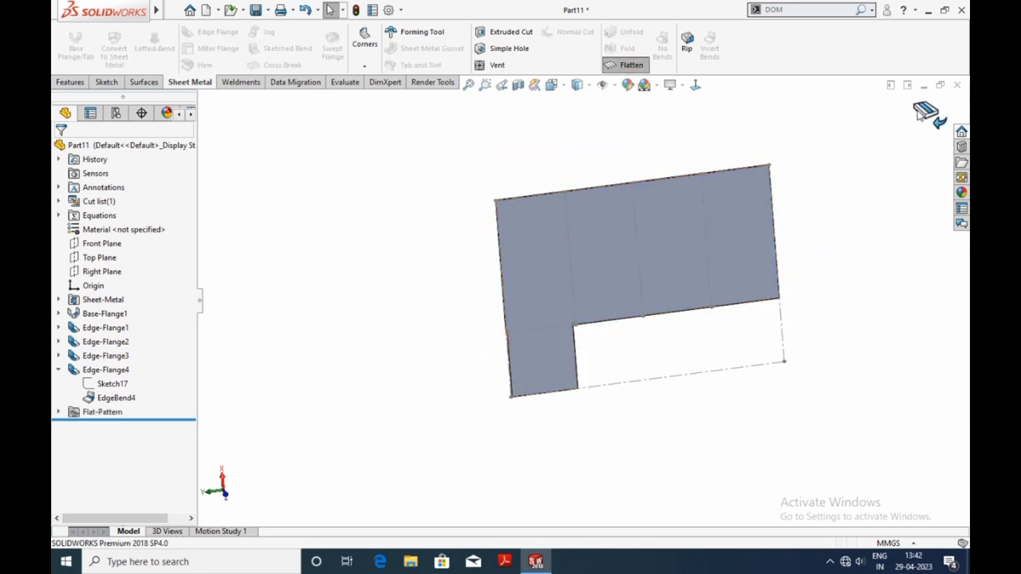
{"action": "mouse_move", "coordinate": [857, 178]}
{"action": "middle_mouse_down"}
{"action": "mouse_move", "coordinate": [707, 260]}
{"action": "mouse_move", "coordinate": [695, 337]}
{"action": "middle_mouse_up"}
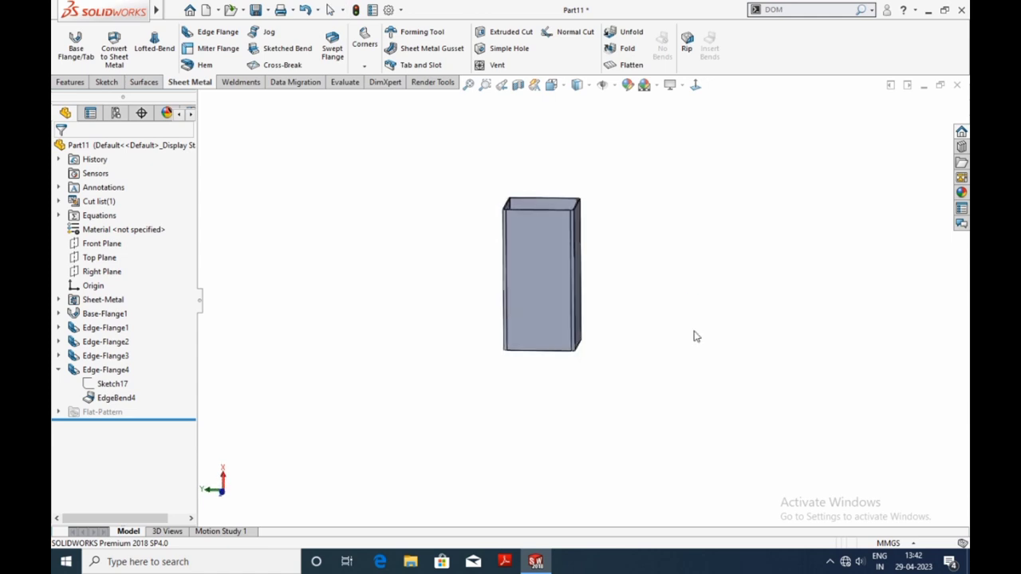
- Unfold all bends with the front face fixed, then view the flat sheet face-on
{"action": "left_click", "coordinate": [624, 32]}
{"action": "left_click", "coordinate": [541, 269]}
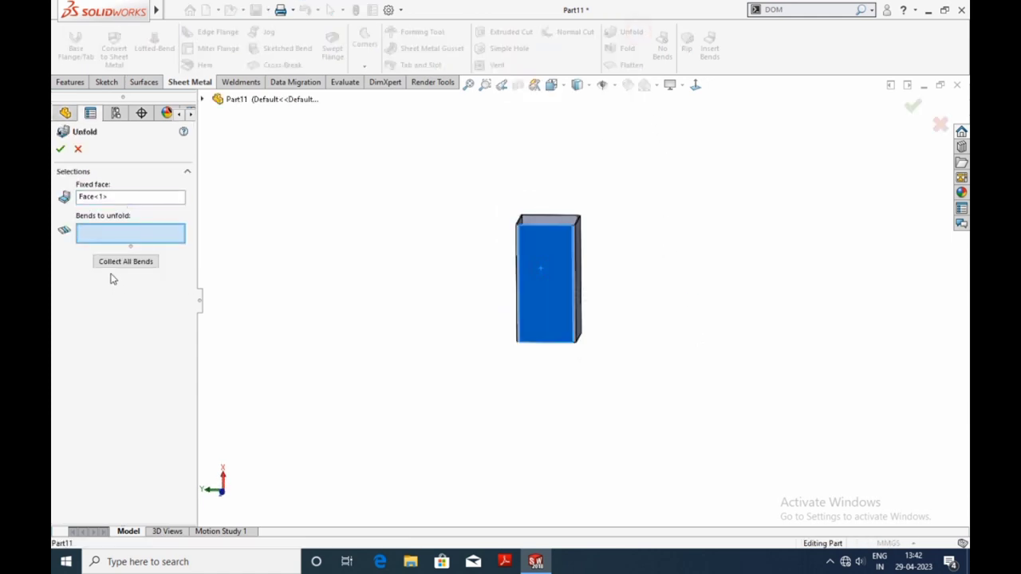
{"action": "left_click", "coordinate": [126, 262]}
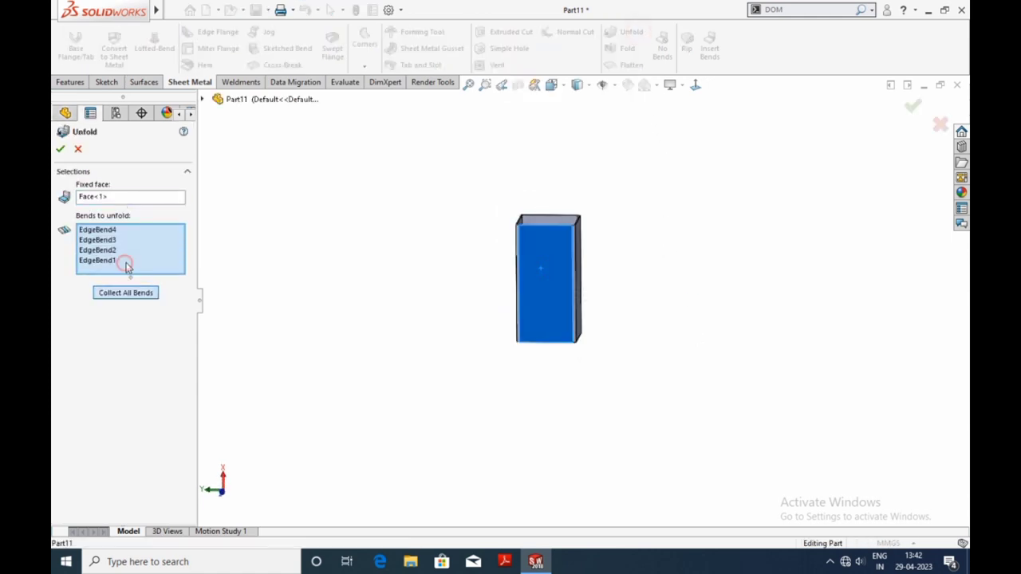
{"action": "left_click", "coordinate": [61, 149]}
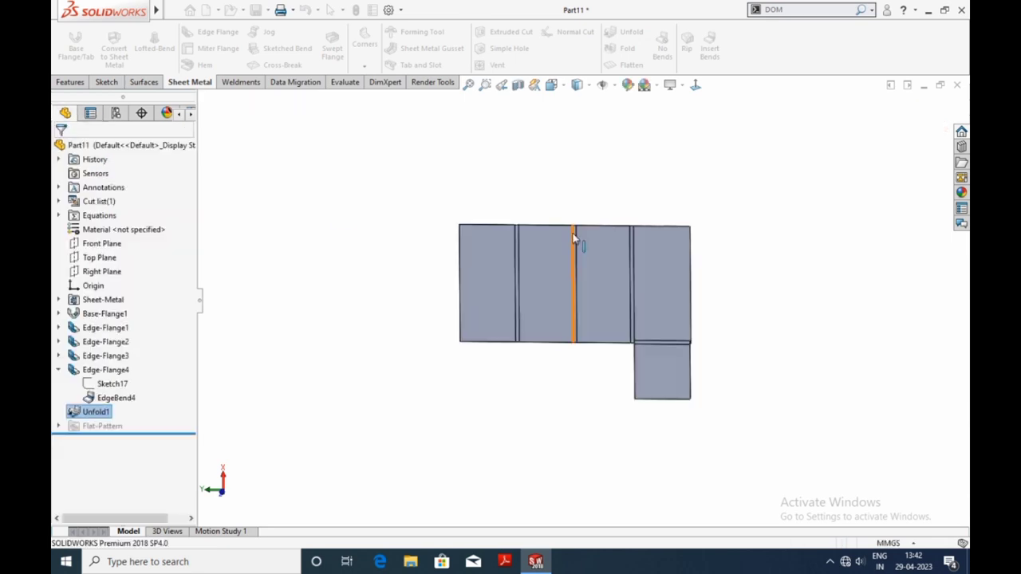
{"action": "left_click", "coordinate": [697, 86]}
{"action": "left_click", "coordinate": [485, 296]}
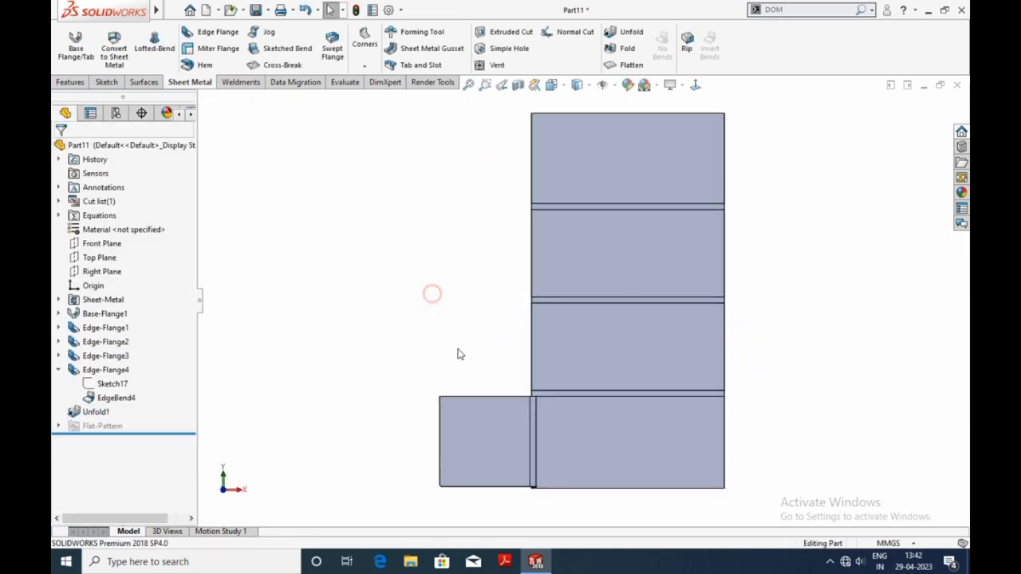
- Start a sketch on the top panel and draw a circle near its top-left corner
{"action": "left_click", "coordinate": [106, 83]}
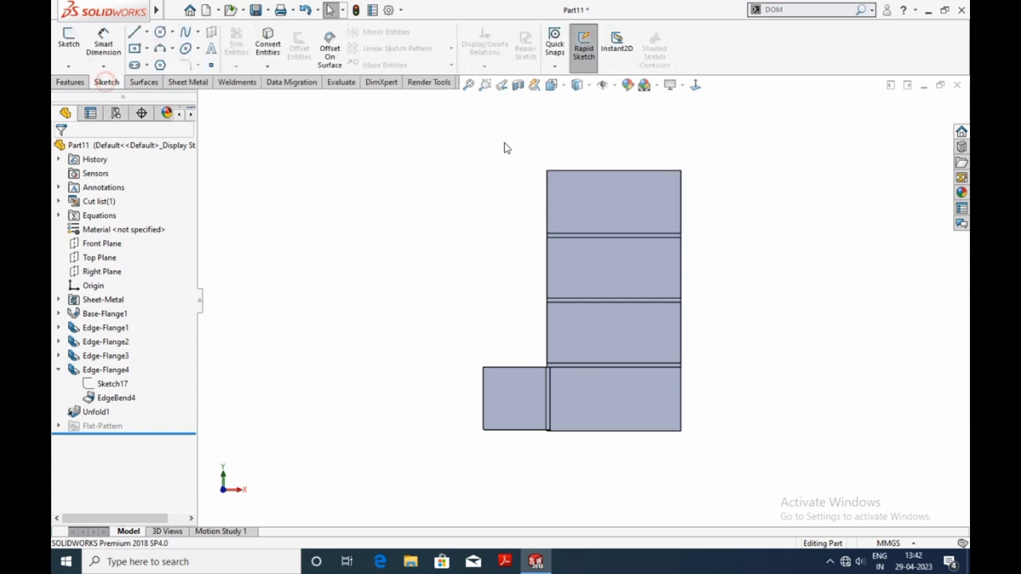
{"action": "left_click", "coordinate": [591, 213]}
{"action": "left_click", "coordinate": [647, 169]}
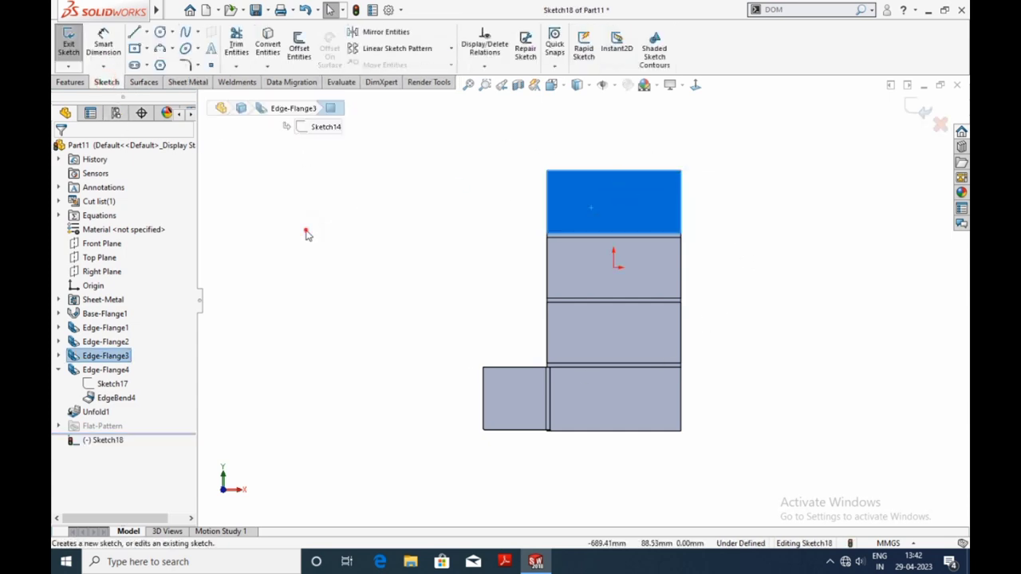
{"action": "left_click", "coordinate": [159, 32]}
{"action": "scroll", "coordinate": [583, 164], "scroll_direction": "down", "scroll_amount": 2}
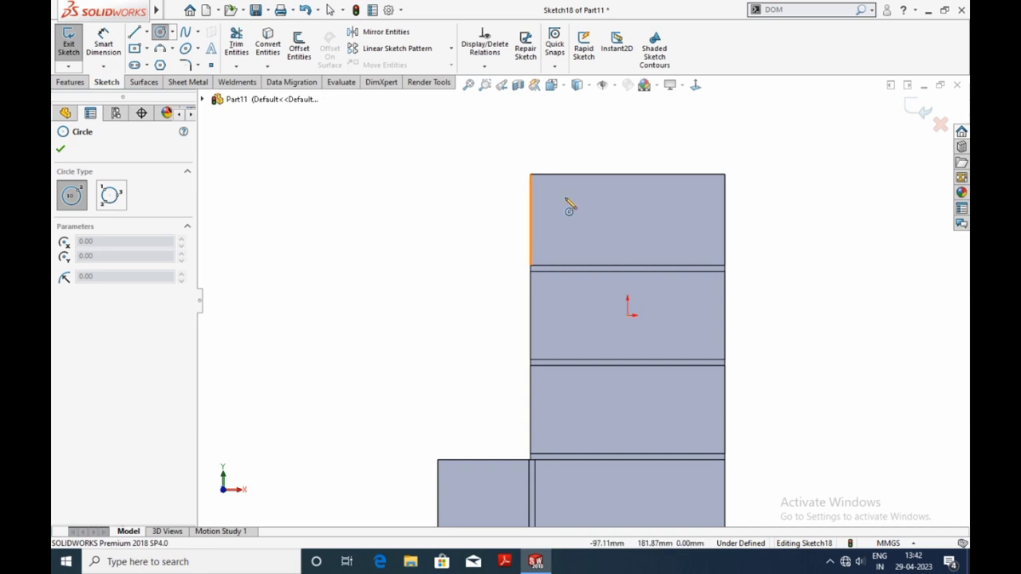
{"action": "left_click", "coordinate": [561, 206]}
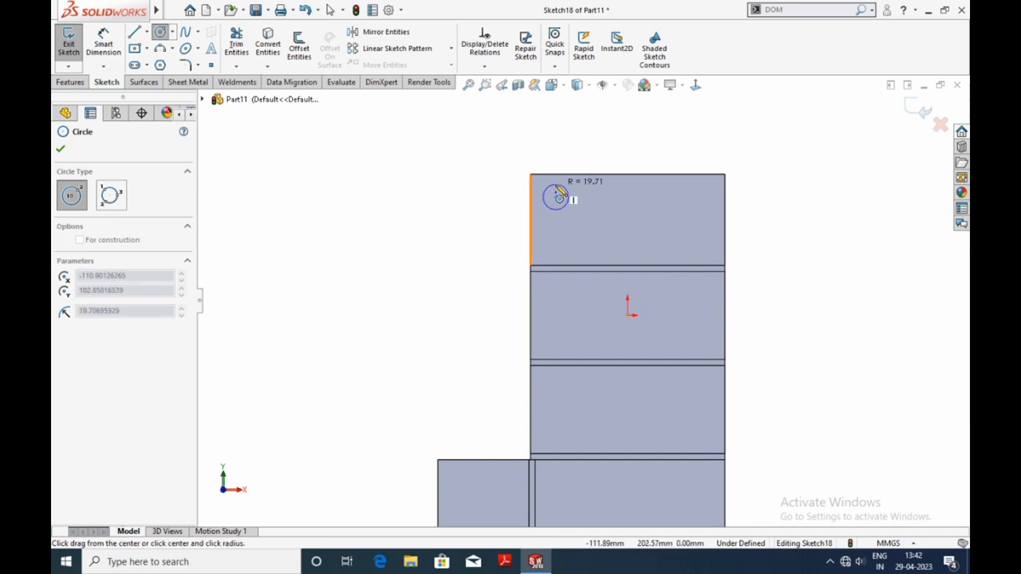
{"action": "left_click", "coordinate": [561, 195]}
- Dimension the circle to an 18 mm diameter
{"action": "key", "text": "d"}
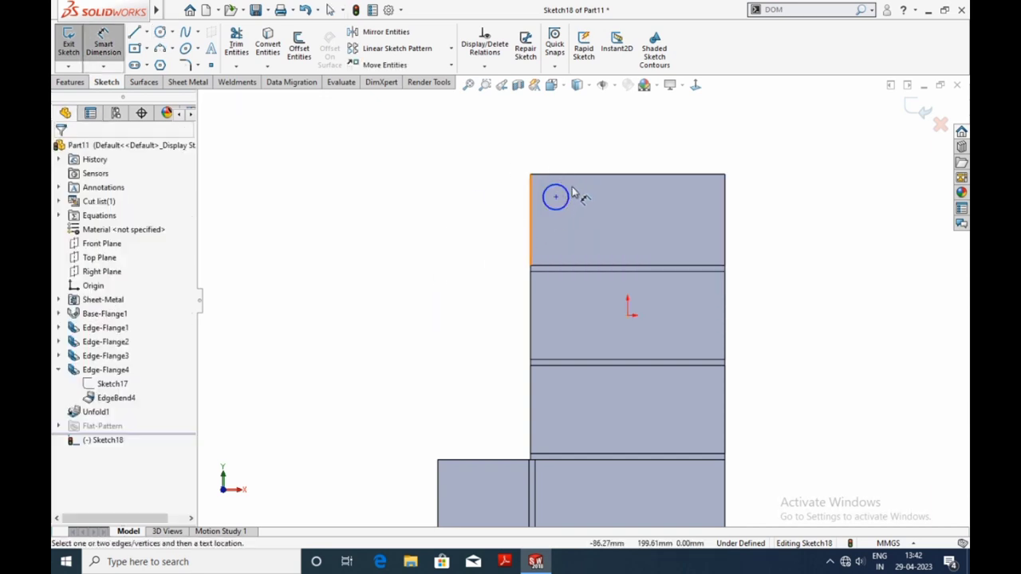
{"action": "left_click", "coordinate": [567, 192]}
{"action": "left_click", "coordinate": [422, 183]}
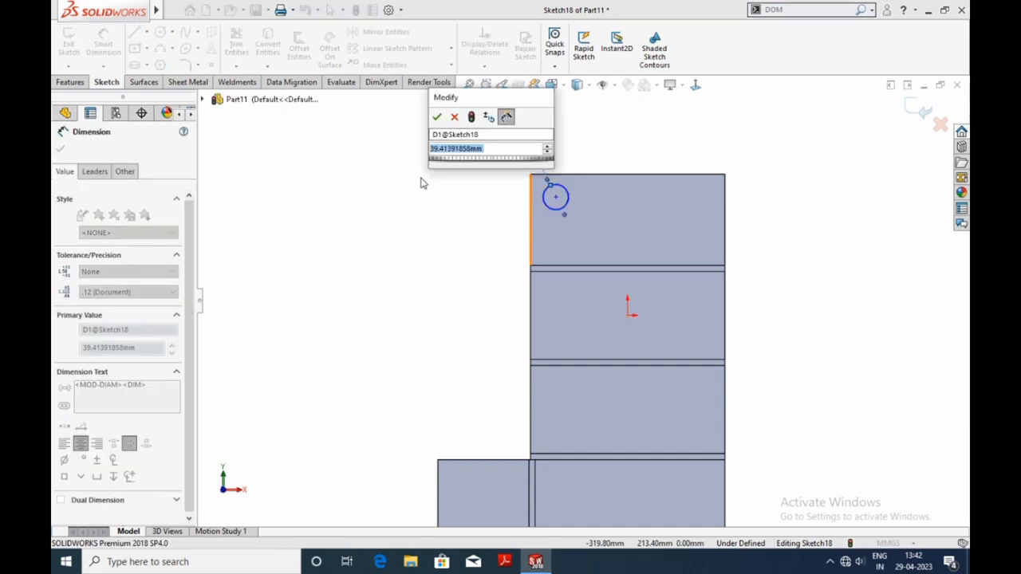
{"action": "type", "text": "18"}
{"action": "key", "text": "Return"}
{"action": "left_click", "coordinate": [429, 234]}
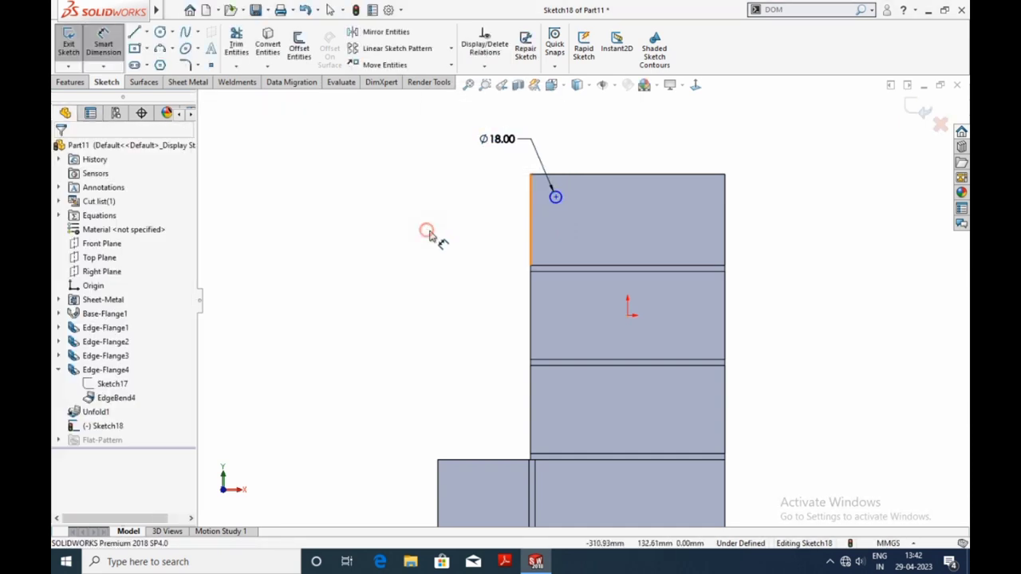
- Position the circle centre 30 mm from the panel's left edge
{"action": "scroll", "coordinate": [560, 192], "scroll_direction": "down", "scroll_amount": 4}
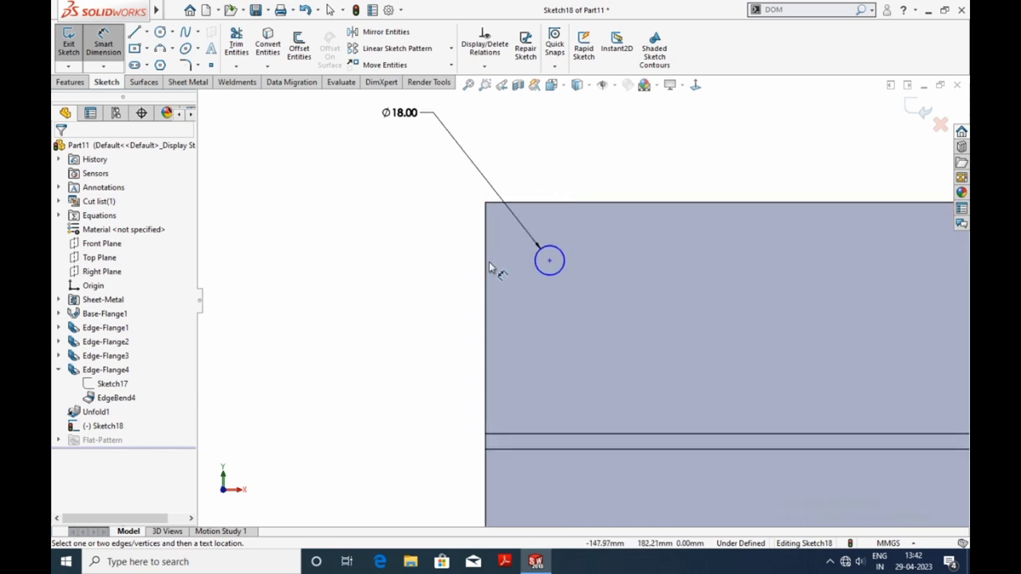
{"action": "left_click", "coordinate": [550, 260]}
{"action": "left_click", "coordinate": [537, 205]}
{"action": "left_click", "coordinate": [523, 160]}
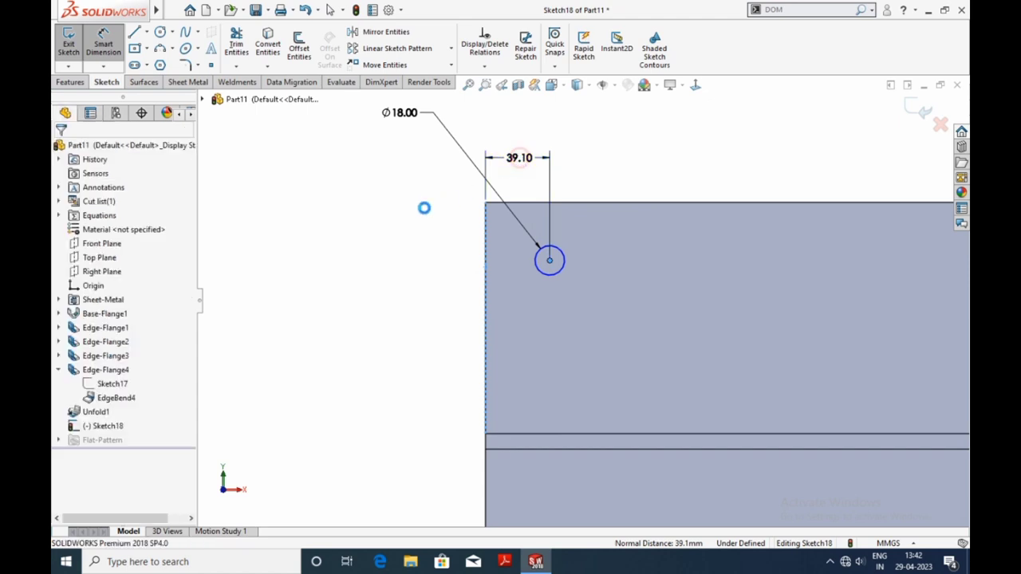
{"action": "type", "text": "30"}
{"action": "key", "text": "Return"}
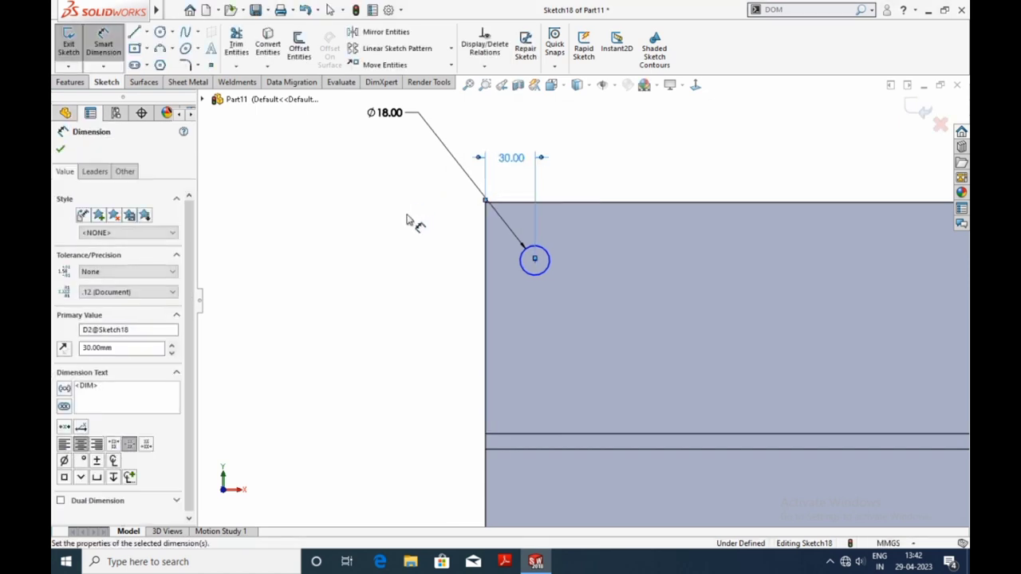
{"action": "left_click", "coordinate": [383, 325]}
- Position the circle centre 30 mm from the panel's top edge
{"action": "left_click", "coordinate": [547, 204]}
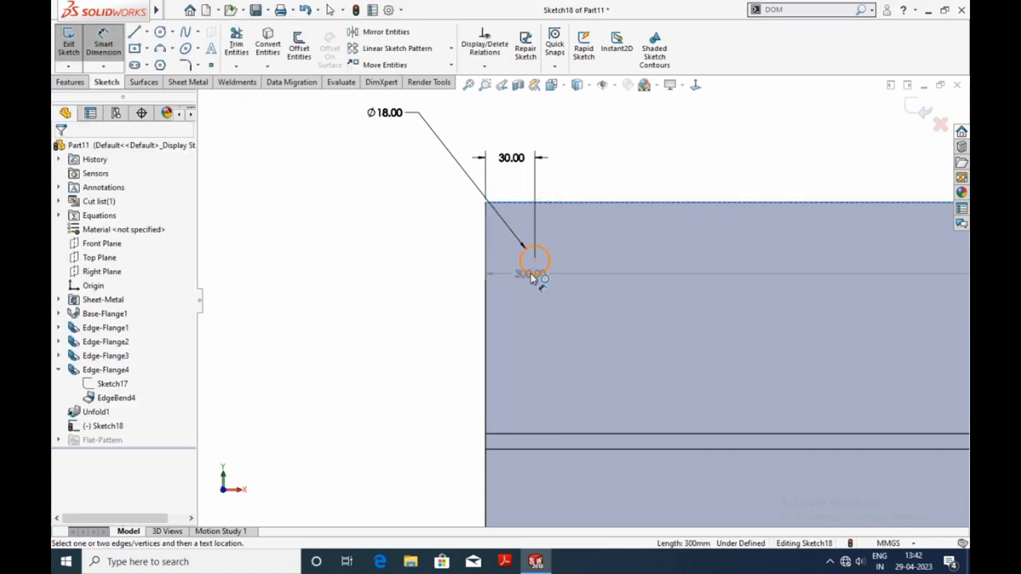
{"action": "left_click", "coordinate": [534, 260]}
{"action": "left_click", "coordinate": [427, 232]}
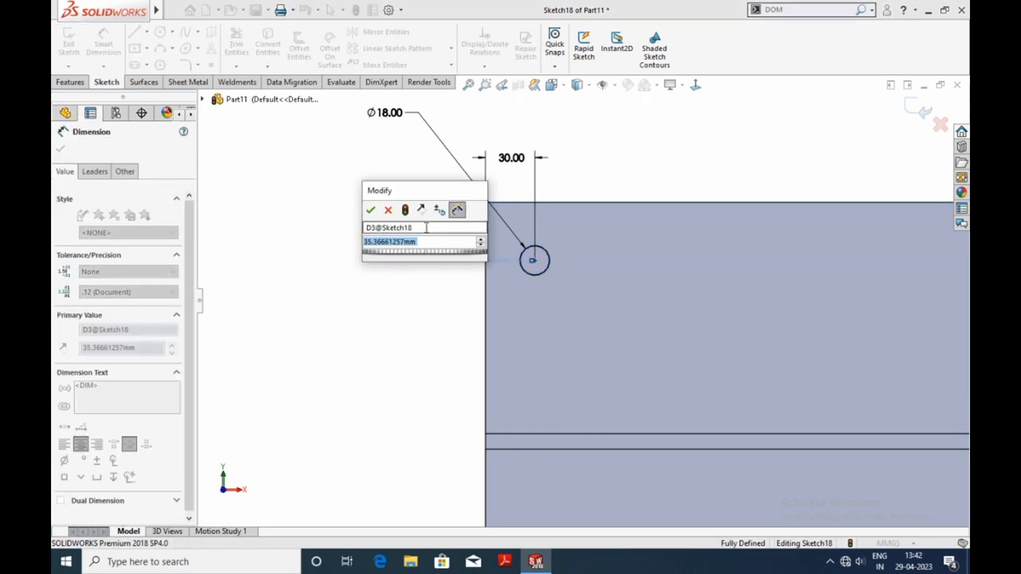
{"action": "type", "text": "30"}
{"action": "key", "text": "Return"}
{"action": "left_click", "coordinate": [418, 312]}
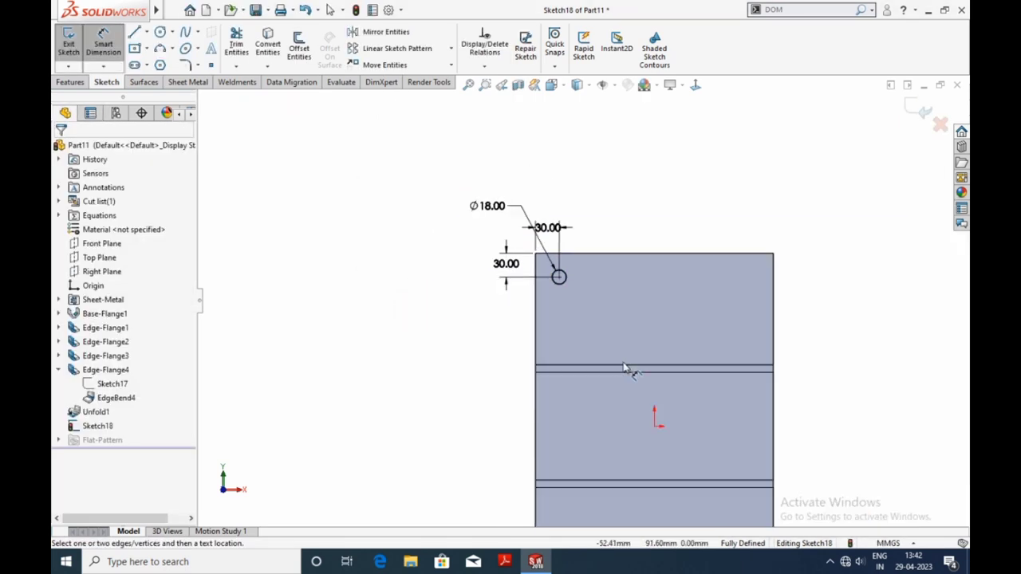
{"action": "scroll", "coordinate": [628, 369], "scroll_direction": "up", "scroll_amount": 3}
{"action": "scroll", "coordinate": [624, 343], "scroll_direction": "down", "scroll_amount": 2}
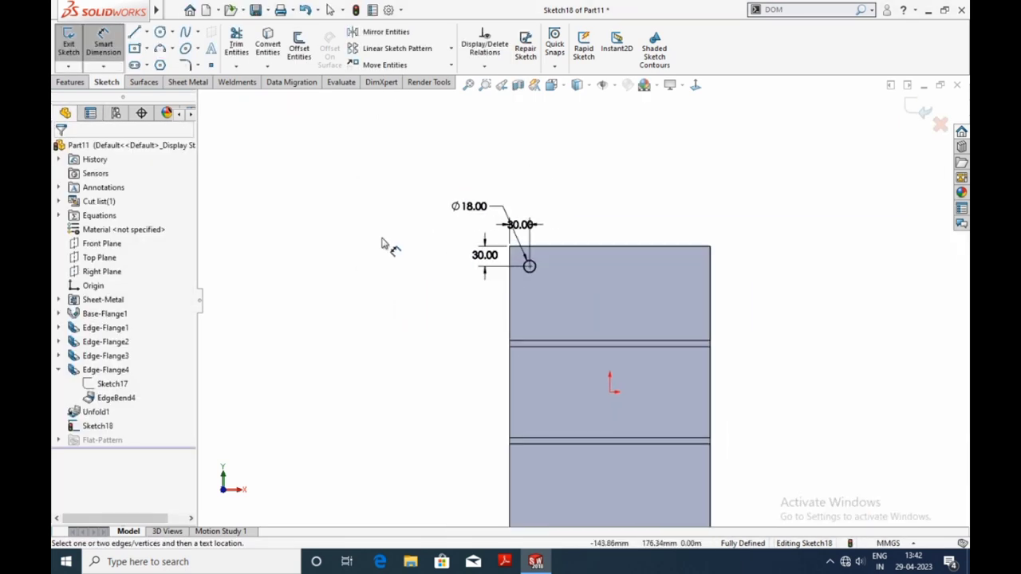
{"action": "left_click", "coordinate": [70, 83]}
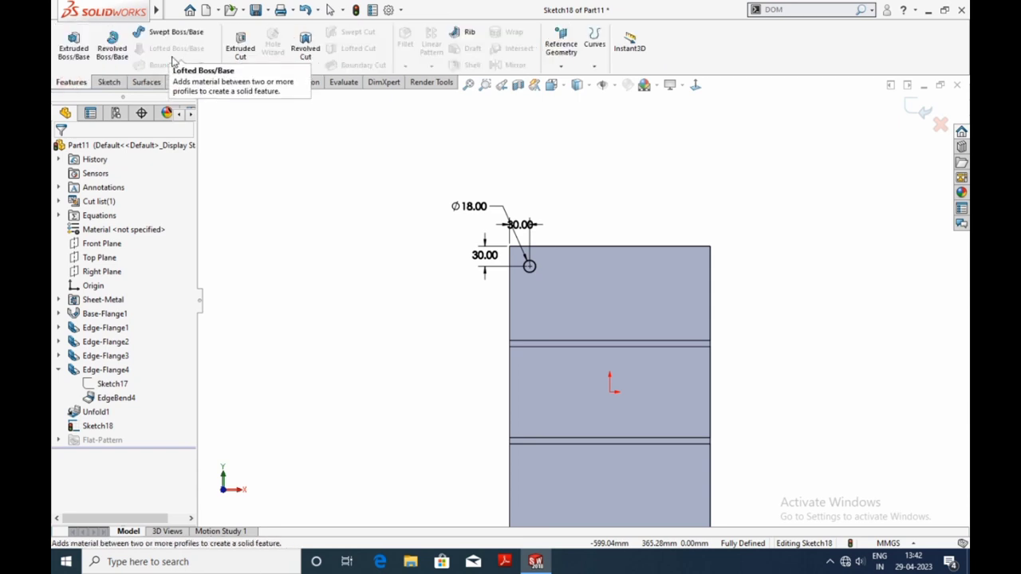
- Cut the Ø18 mm circle through the top panel with an extruded cut
{"action": "left_click", "coordinate": [197, 83]}
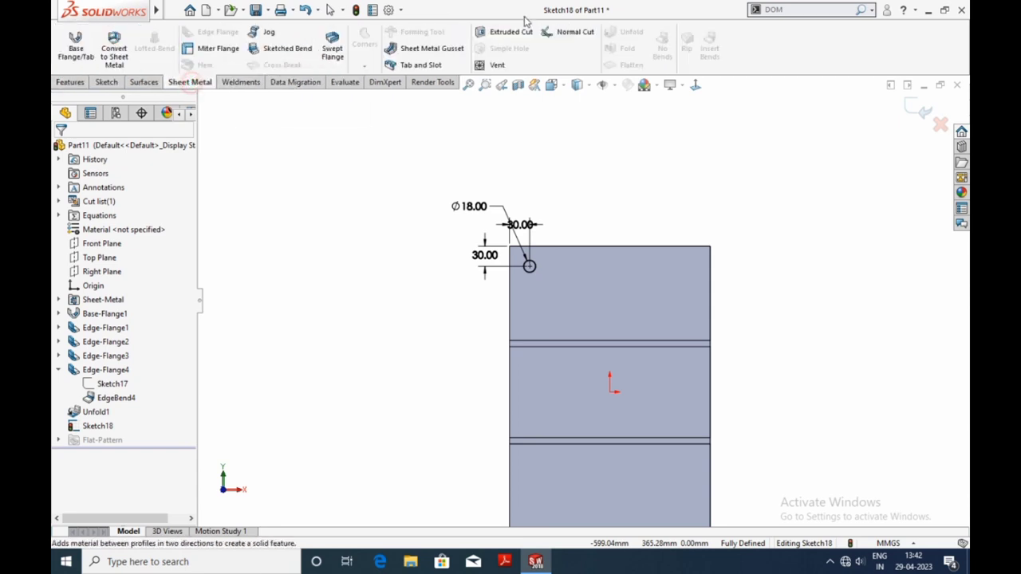
{"action": "left_click", "coordinate": [511, 32]}
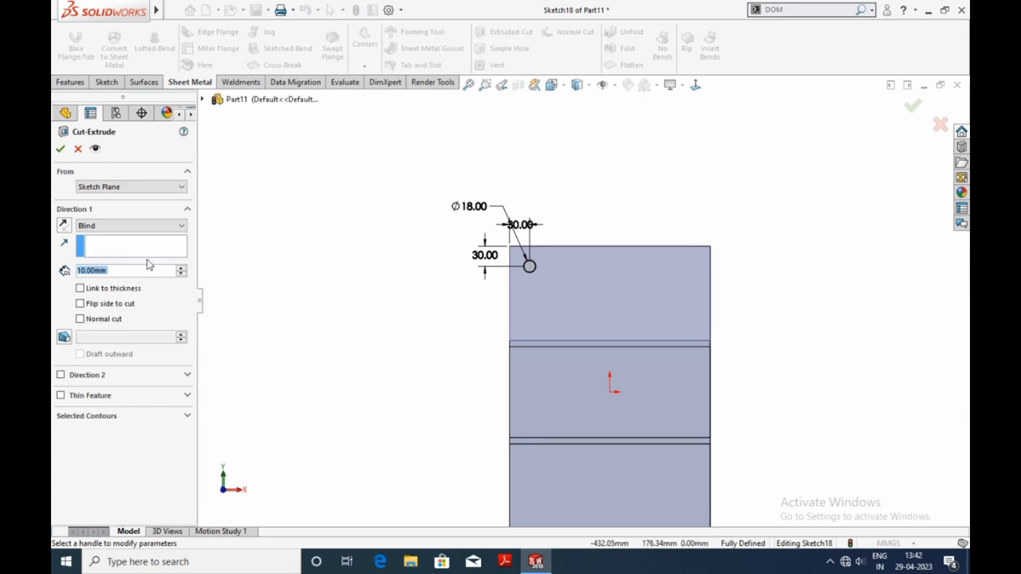
{"action": "left_click", "coordinate": [61, 150]}
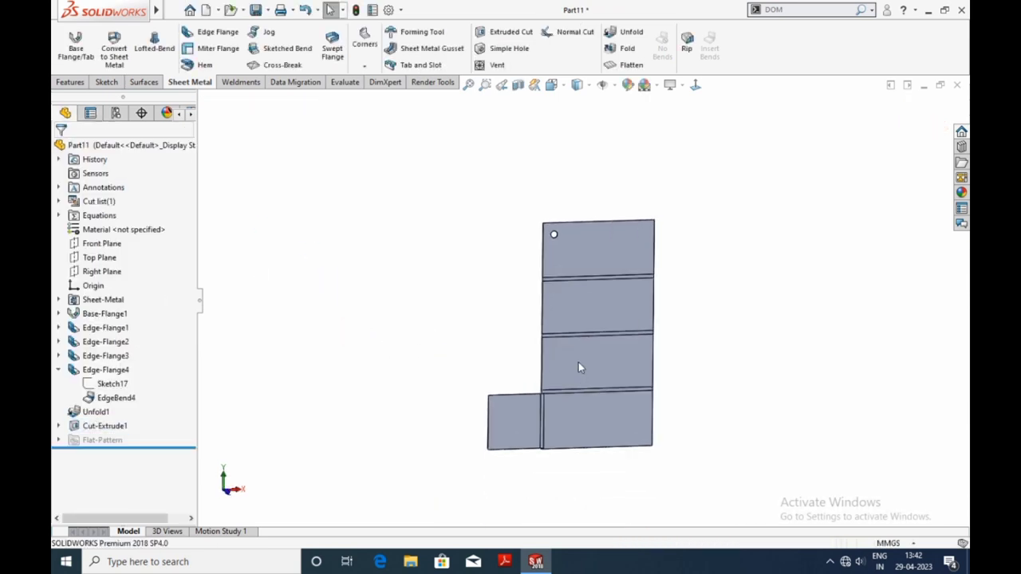
- Face the flat pattern, select the bottom panel, and bring up the pattern types
{"action": "left_click", "coordinate": [695, 84]}
{"action": "left_click", "coordinate": [594, 429]}
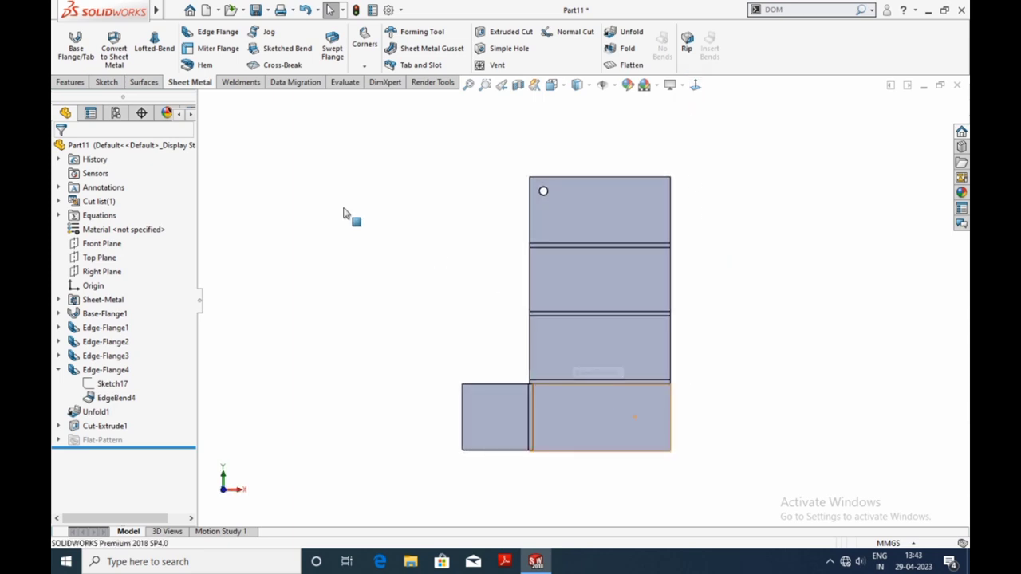
{"action": "left_click", "coordinate": [70, 82]}
{"action": "left_click", "coordinate": [432, 66]}
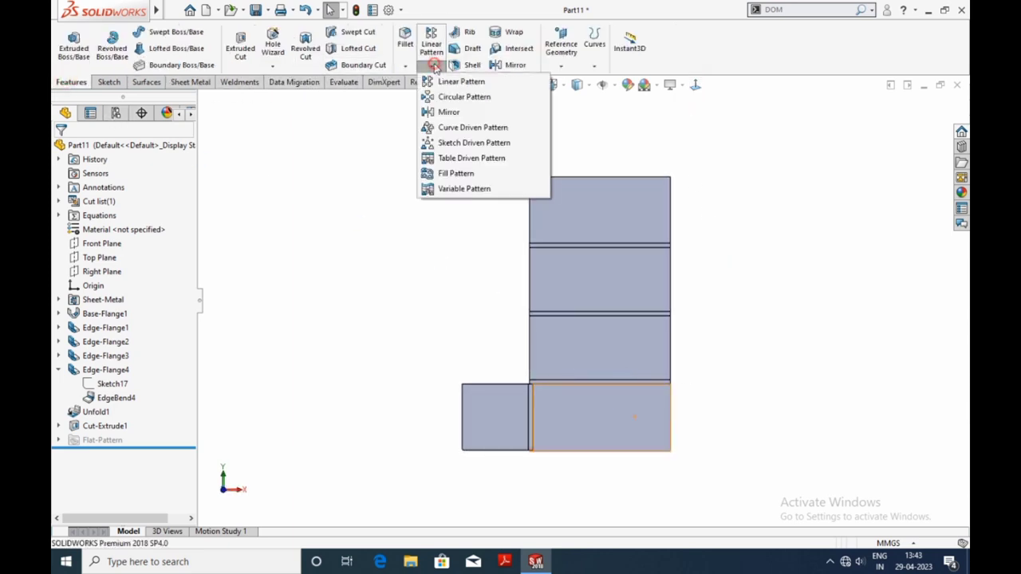
- Start a Fill Pattern and select every panel and strip of the flat sheet as the fill boundary
{"action": "left_click", "coordinate": [469, 173]}
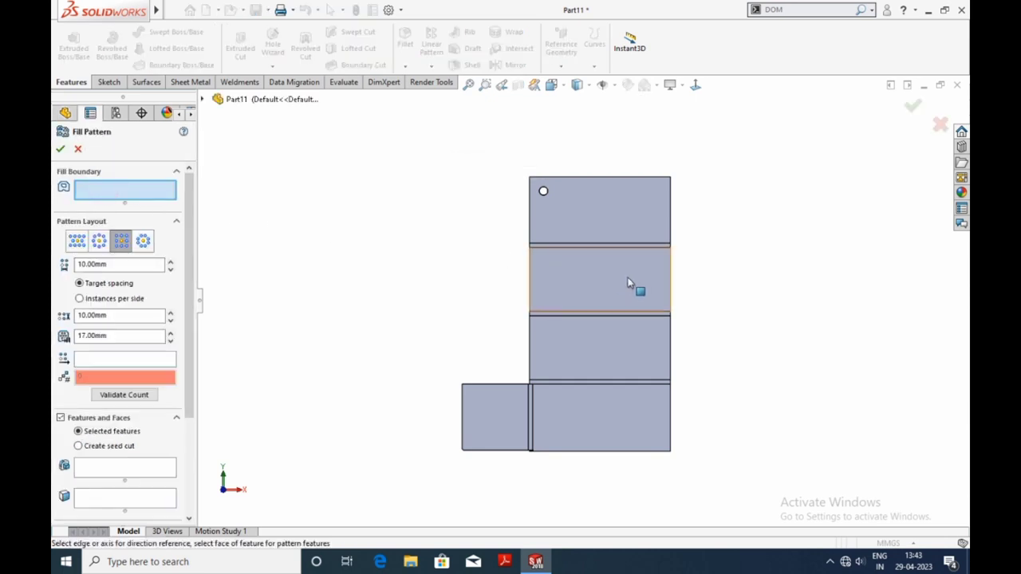
{"action": "scroll", "coordinate": [628, 283], "scroll_direction": "down", "scroll_amount": 3}
{"action": "left_click", "coordinate": [593, 189]}
{"action": "scroll", "coordinate": [537, 254], "scroll_direction": "down", "scroll_amount": 3}
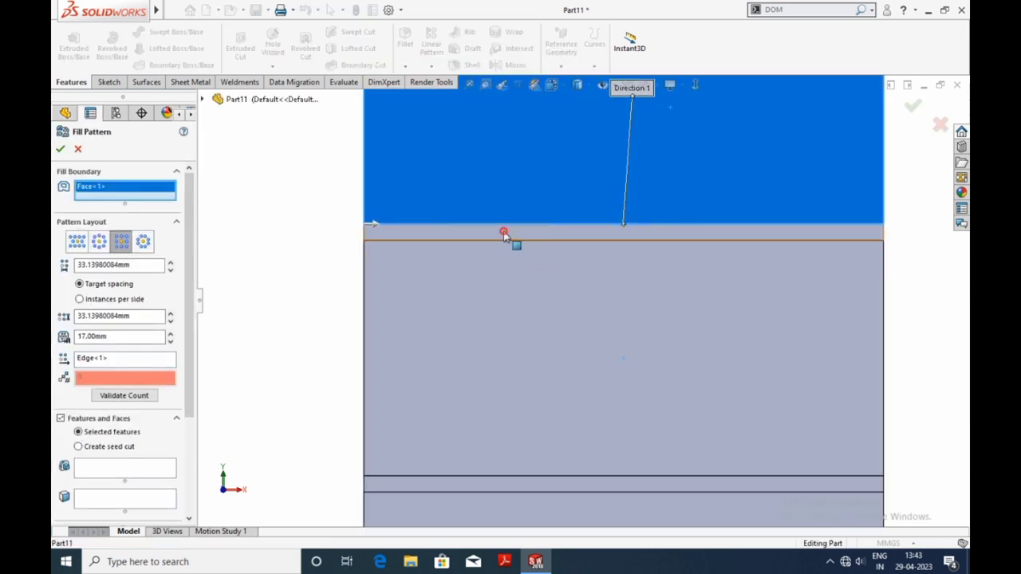
{"action": "left_click", "coordinate": [503, 232]}
{"action": "left_click", "coordinate": [500, 288]}
{"action": "scroll", "coordinate": [541, 346], "scroll_direction": "up", "scroll_amount": 3}
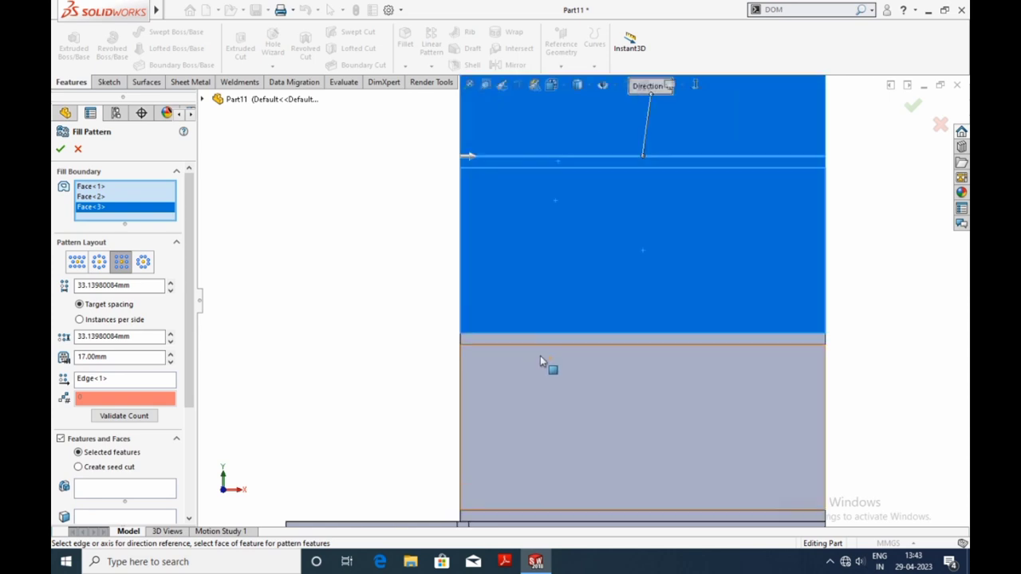
{"action": "left_click", "coordinate": [525, 342]}
{"action": "left_click", "coordinate": [537, 401]}
{"action": "scroll", "coordinate": [570, 429], "scroll_direction": "up", "scroll_amount": 3}
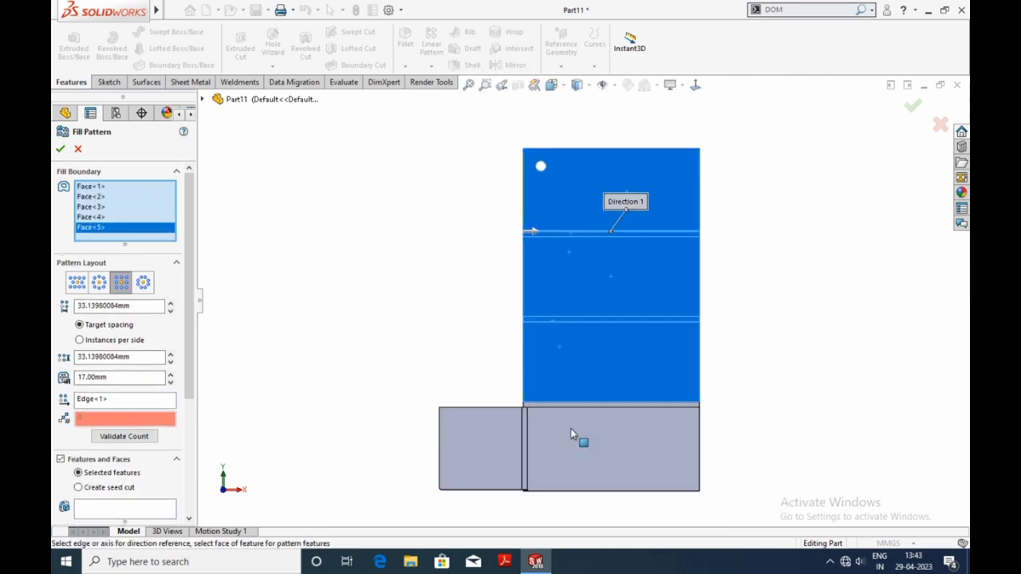
{"action": "scroll", "coordinate": [571, 435], "scroll_direction": "down", "scroll_amount": 3}
{"action": "left_click", "coordinate": [577, 375]}
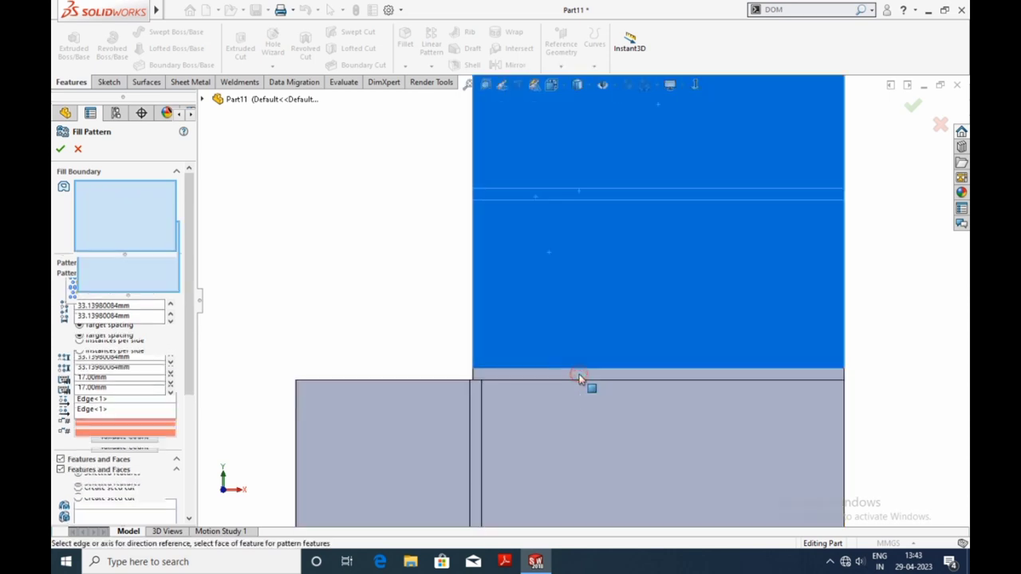
{"action": "left_click", "coordinate": [560, 432]}
{"action": "scroll", "coordinate": [561, 431], "scroll_direction": "up", "scroll_amount": 3}
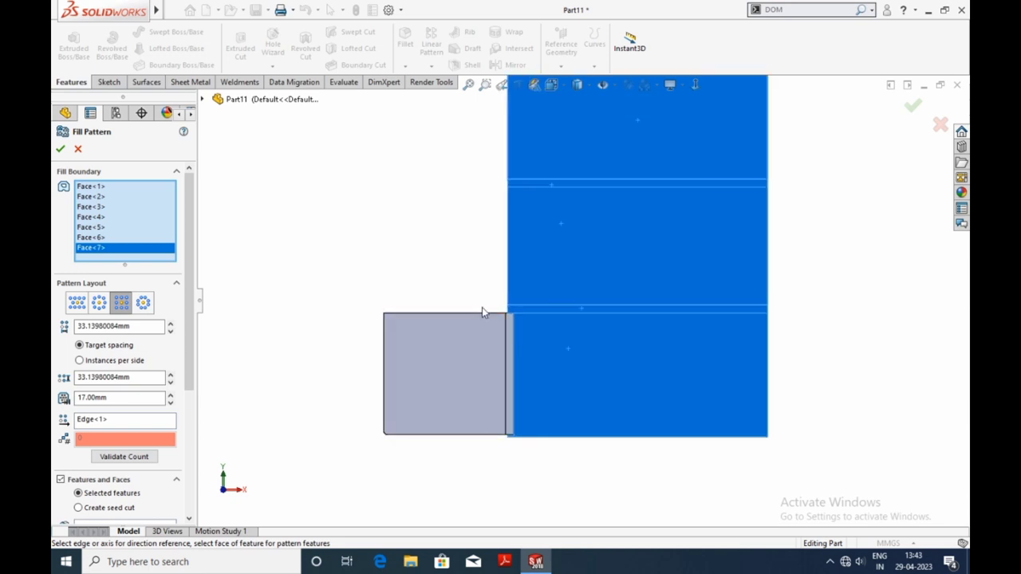
{"action": "scroll", "coordinate": [553, 364], "scroll_direction": "down", "scroll_amount": 3}
{"action": "scroll", "coordinate": [500, 369], "scroll_direction": "up", "scroll_amount": 3}
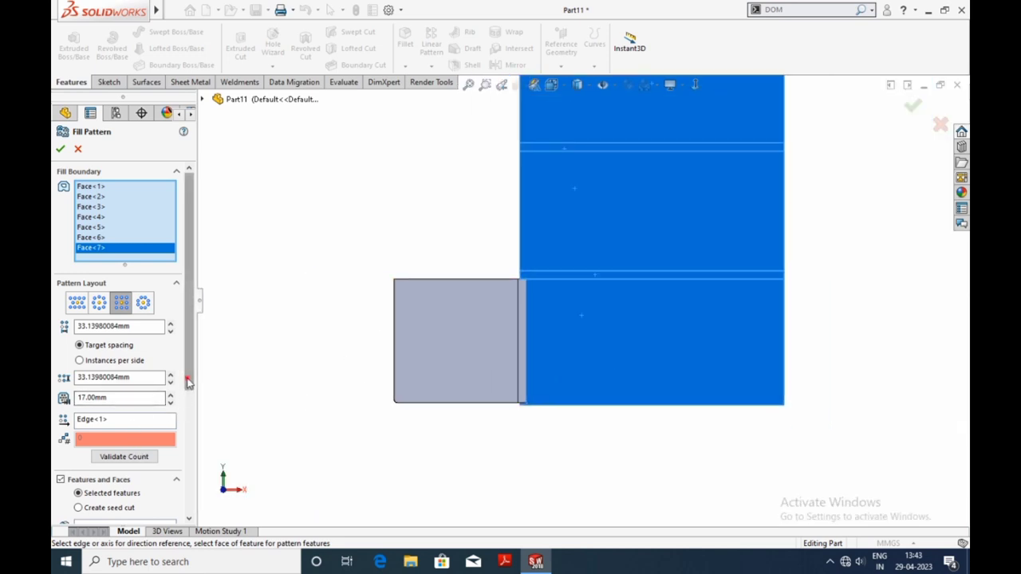
{"action": "scroll", "coordinate": [182, 399], "scroll_direction": "down", "scroll_amount": 4}
- Repeat Cut-Extrude1 in a perforation layout at 30 mm spacing and 45°, and accept
{"action": "left_click", "coordinate": [116, 382]}
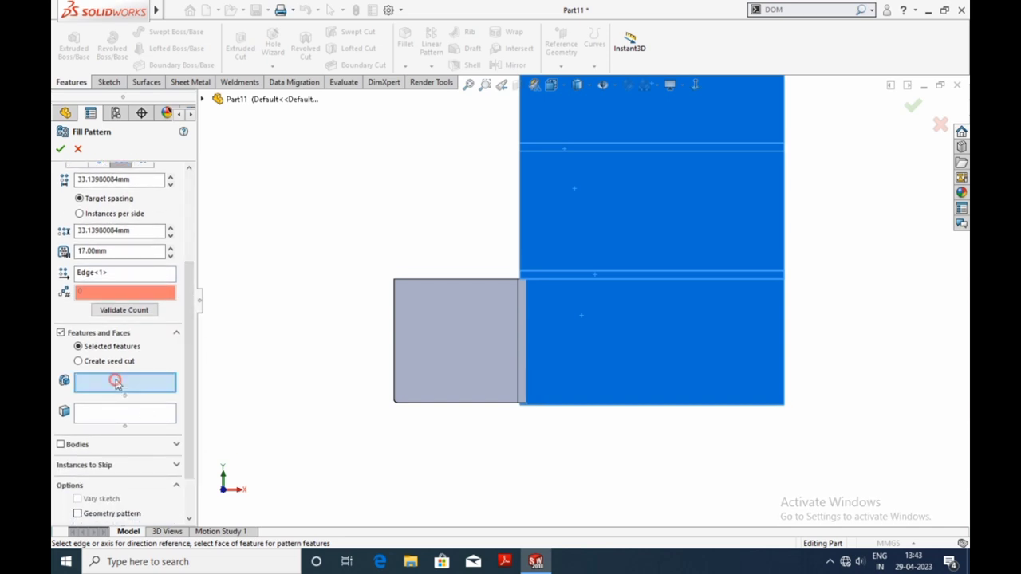
{"action": "left_click", "coordinate": [204, 100]}
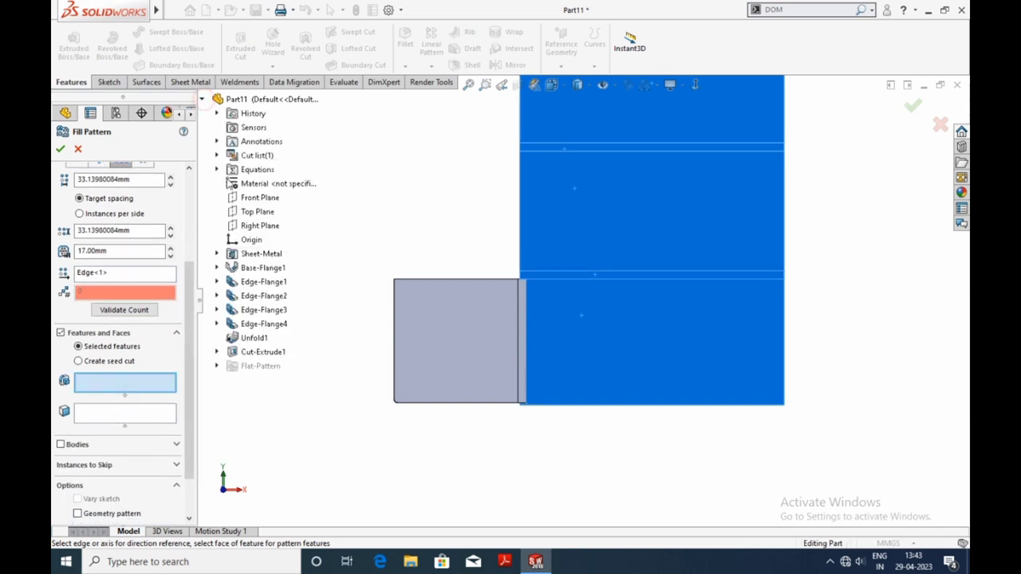
{"action": "left_click", "coordinate": [256, 354]}
{"action": "scroll", "coordinate": [447, 399], "scroll_direction": "up", "scroll_amount": 3}
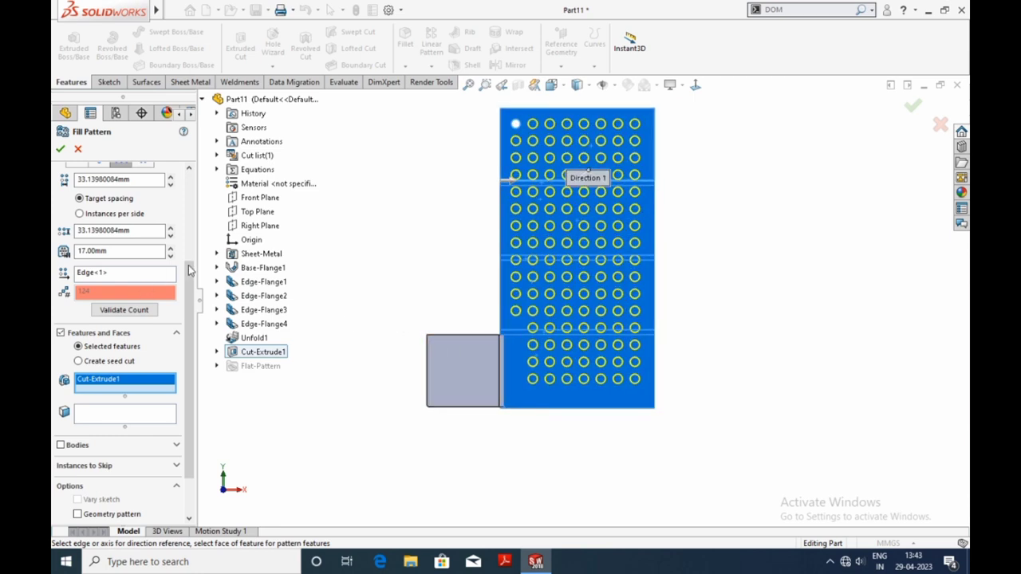
{"action": "scroll", "coordinate": [193, 303], "scroll_direction": "up", "scroll_amount": 3}
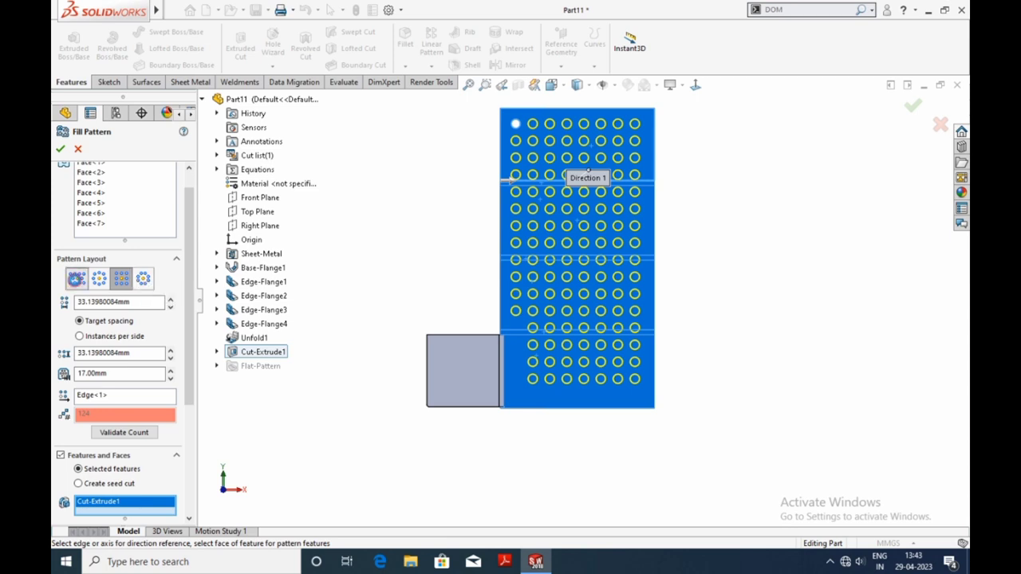
{"action": "left_click", "coordinate": [76, 279]}
{"action": "type", "text": "45"}
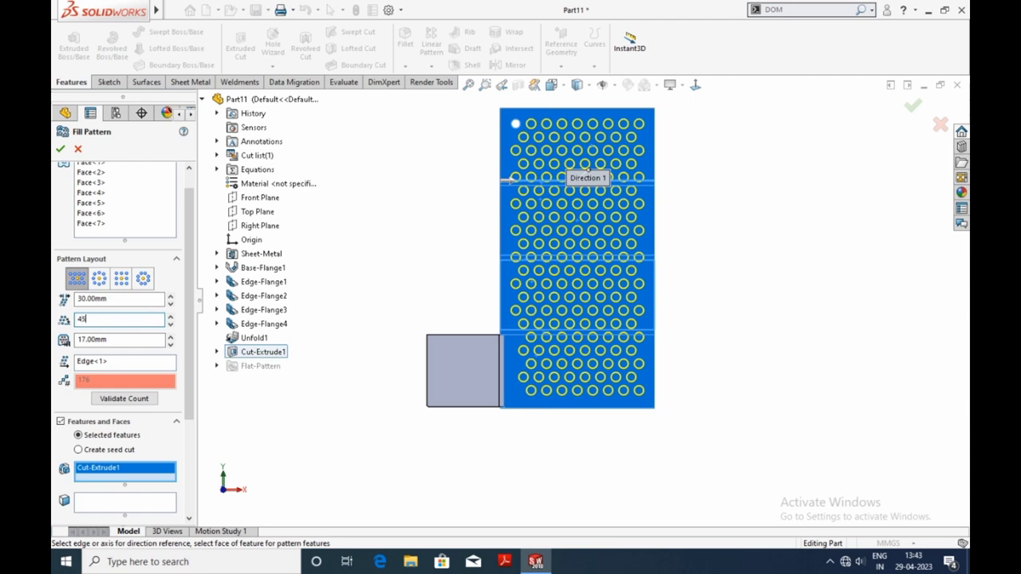
{"action": "key", "text": "Return"}
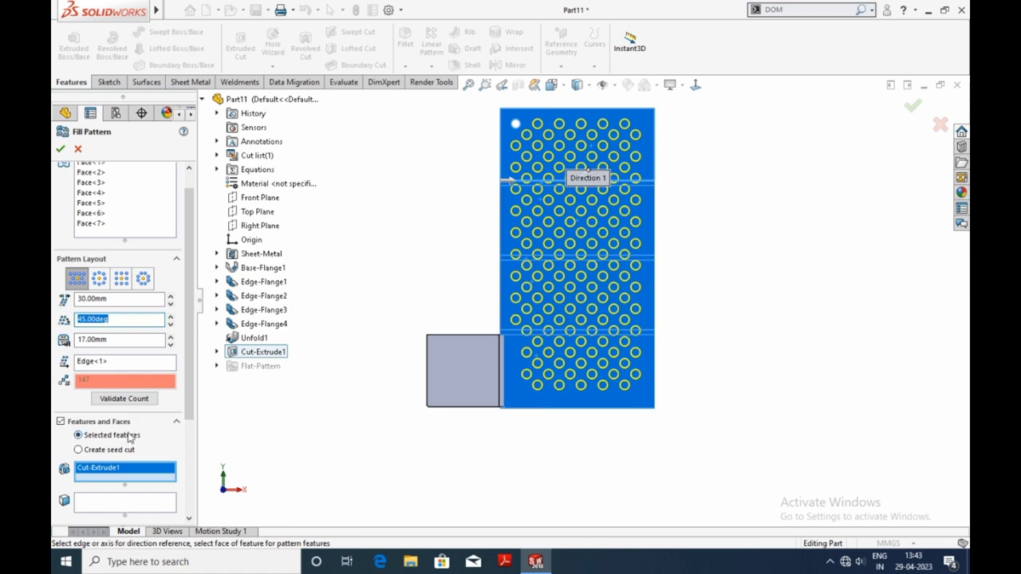
{"action": "left_click", "coordinate": [61, 150]}
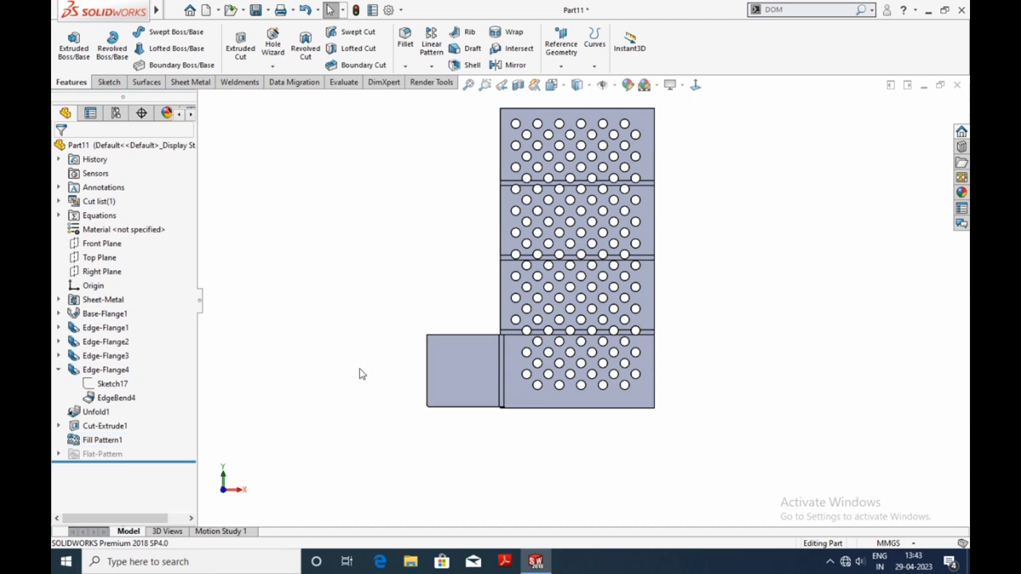
- Refold the sheet with Fold using all four bends, then orbit to an upright 3D view
{"action": "key", "text": "z"}
{"action": "left_click", "coordinate": [192, 83]}
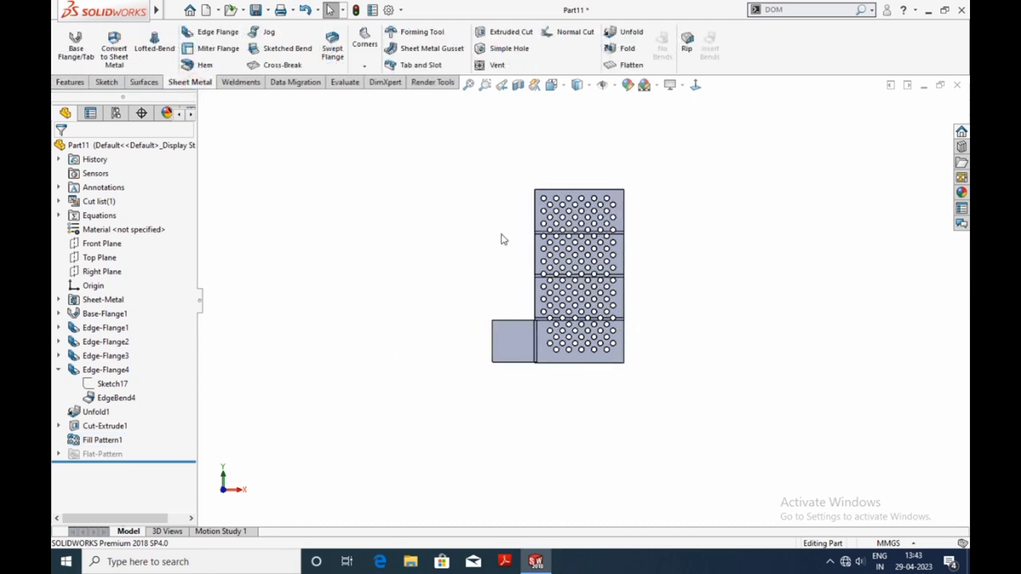
{"action": "left_click", "coordinate": [628, 50]}
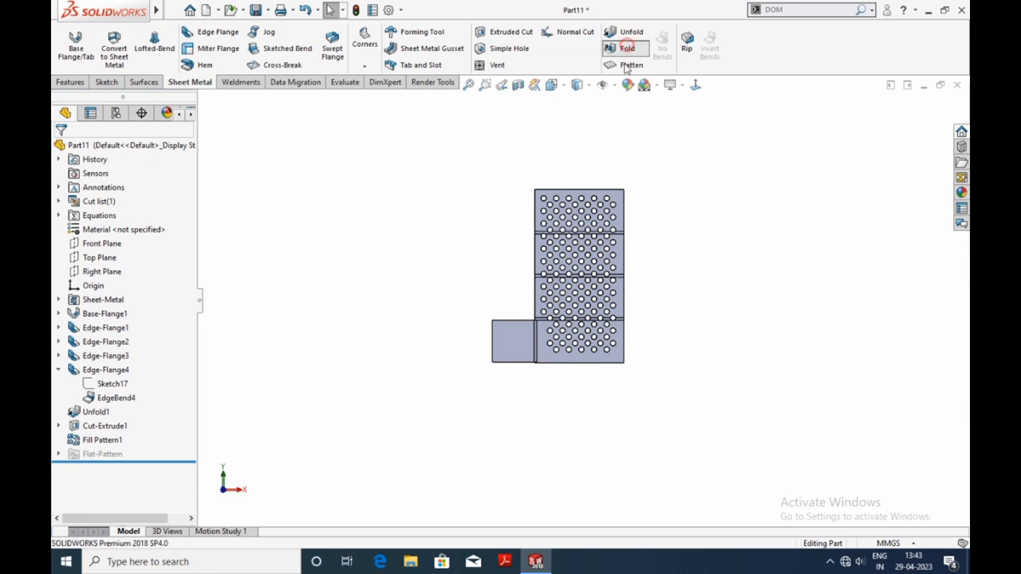
{"action": "left_click", "coordinate": [128, 261]}
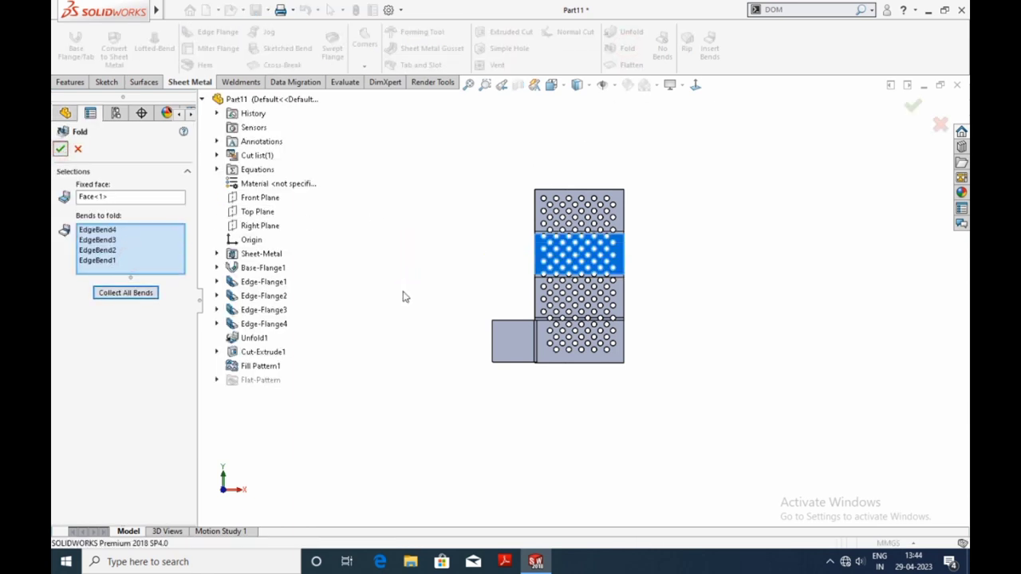
{"action": "mouse_move", "coordinate": [404, 293]}
{"action": "middle_mouse_down"}
{"action": "mouse_move", "coordinate": [534, 305]}
{"action": "mouse_move", "coordinate": [539, 137]}
{"action": "mouse_move", "coordinate": [566, 346]}
{"action": "mouse_move", "coordinate": [569, 292]}
{"action": "mouse_move", "coordinate": [378, 276]}
{"action": "mouse_move", "coordinate": [310, 285]}
{"action": "mouse_move", "coordinate": [282, 303]}
{"action": "mouse_move", "coordinate": [406, 282]}
{"action": "mouse_move", "coordinate": [476, 360]}
{"action": "mouse_move", "coordinate": [540, 372]}
{"action": "mouse_move", "coordinate": [439, 349]}
{"action": "mouse_move", "coordinate": [570, 380]}
{"action": "mouse_move", "coordinate": [604, 228]}
{"action": "mouse_move", "coordinate": [613, 243]}
{"action": "mouse_move", "coordinate": [519, 200]}
{"action": "mouse_move", "coordinate": [567, 286]}
{"action": "middle_mouse_up"}
{"action": "key", "text": "f"}
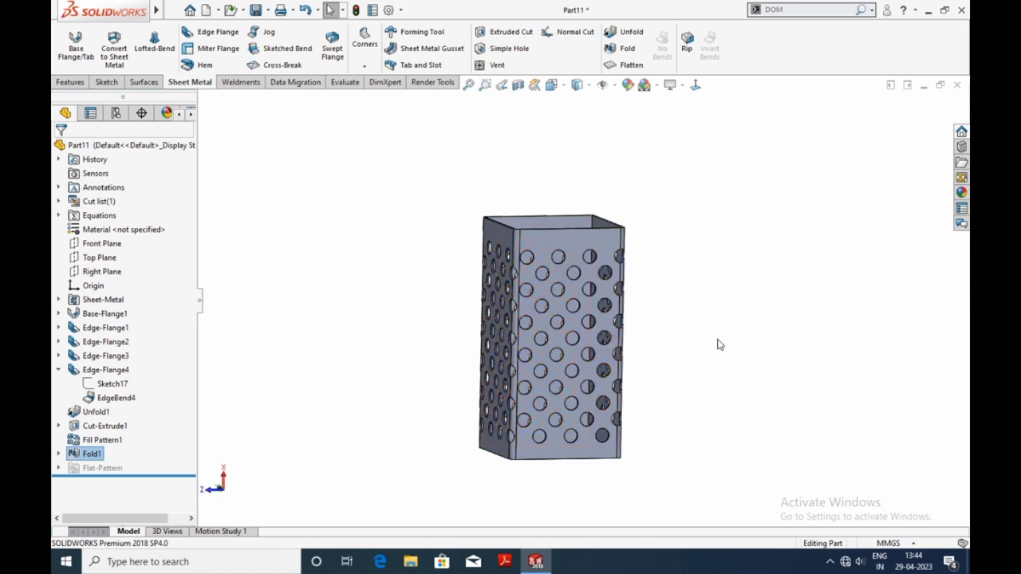
{"action": "scroll", "coordinate": [674, 272], "scroll_direction": "up", "scroll_amount": 1}
{"action": "scroll", "coordinate": [677, 255], "scroll_direction": "up", "scroll_amount": 1}
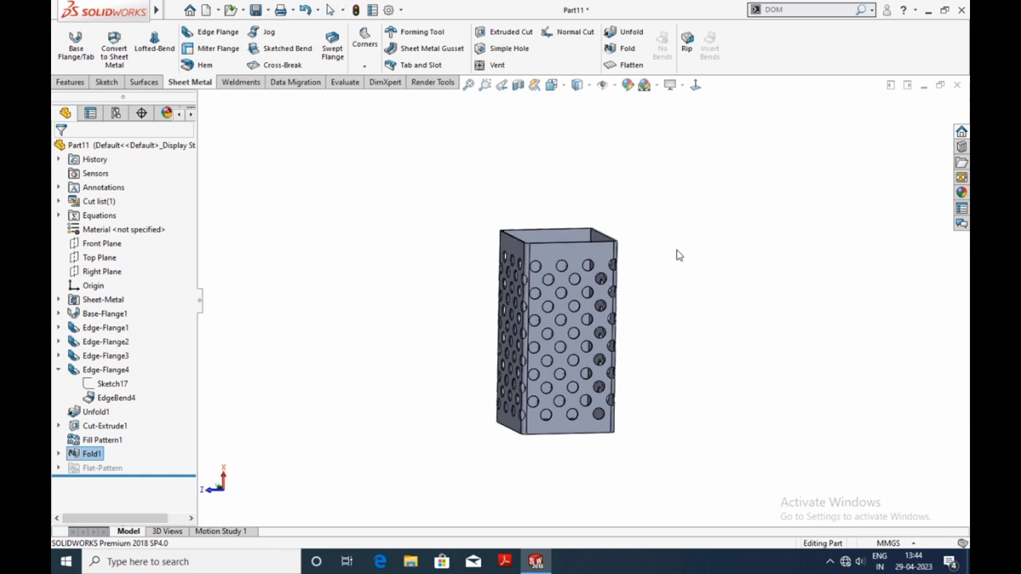
- Unfold all four bends with the front face fixed
{"action": "left_click", "coordinate": [632, 34]}
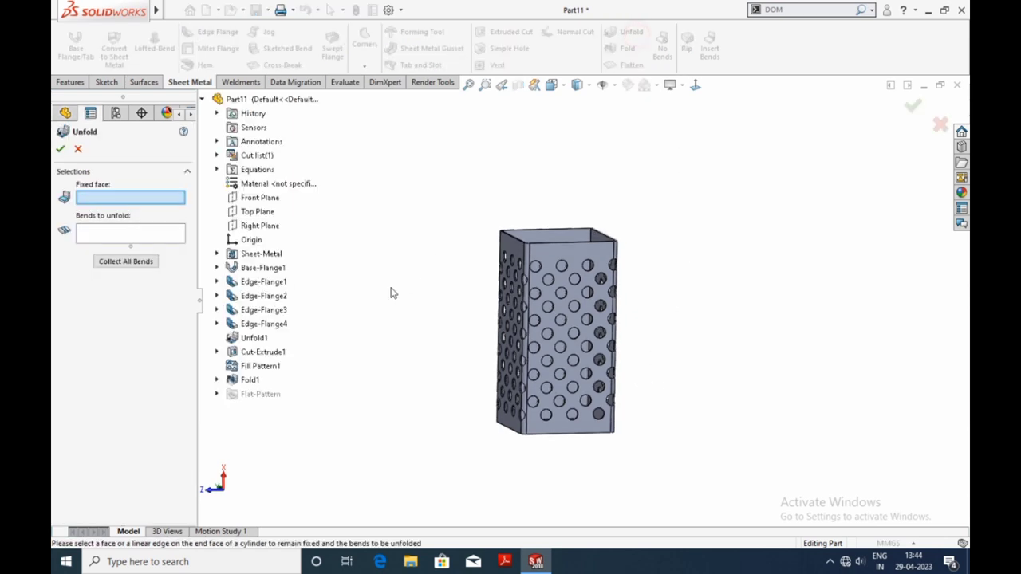
{"action": "left_click", "coordinate": [561, 261]}
{"action": "left_click", "coordinate": [139, 262]}
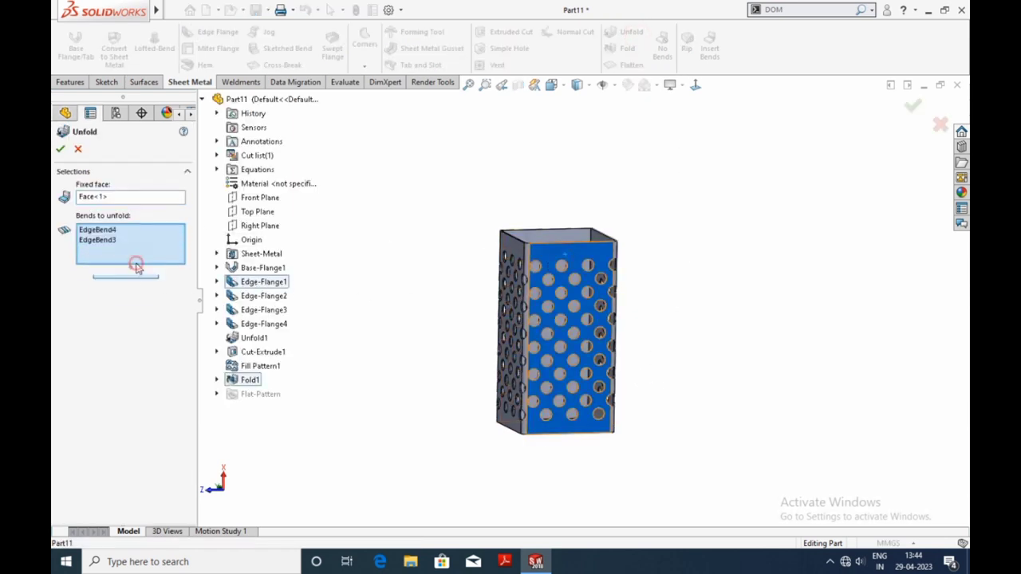
{"action": "left_click", "coordinate": [64, 150]}
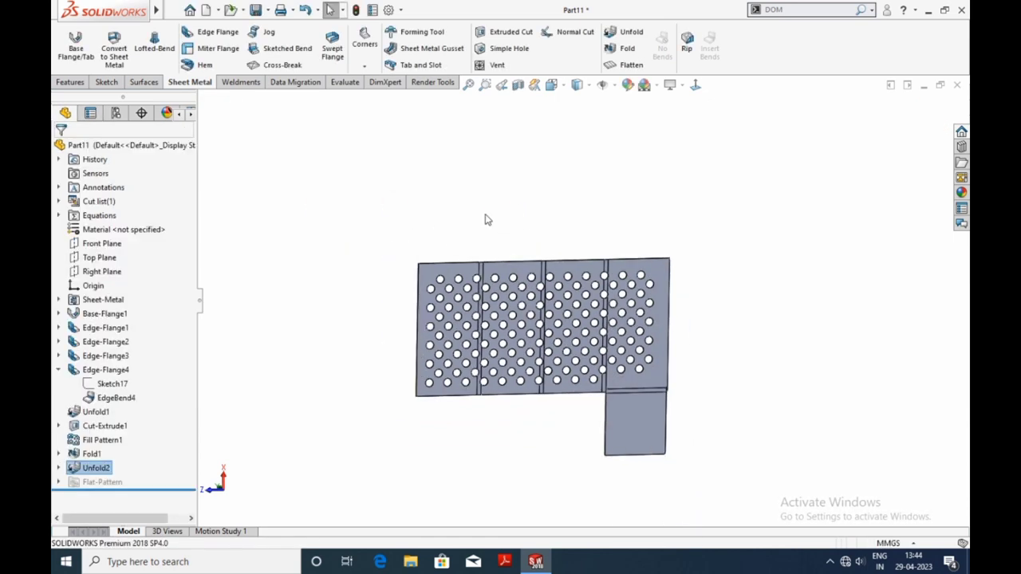
- Align the view normal to a flat panel of the sheet
{"action": "left_click", "coordinate": [697, 90]}
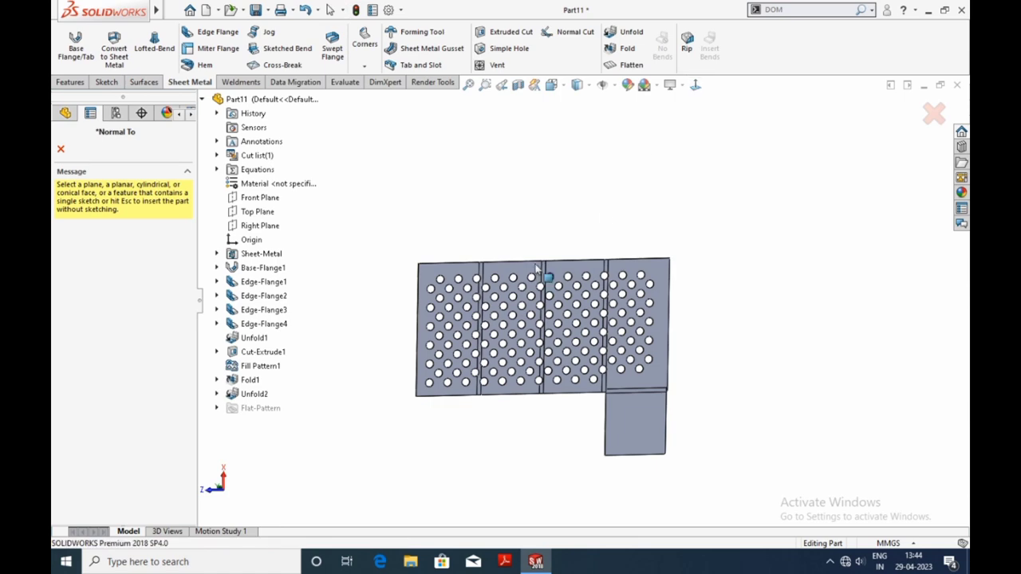
{"action": "left_click", "coordinate": [498, 273]}
{"action": "left_click", "coordinate": [787, 450]}
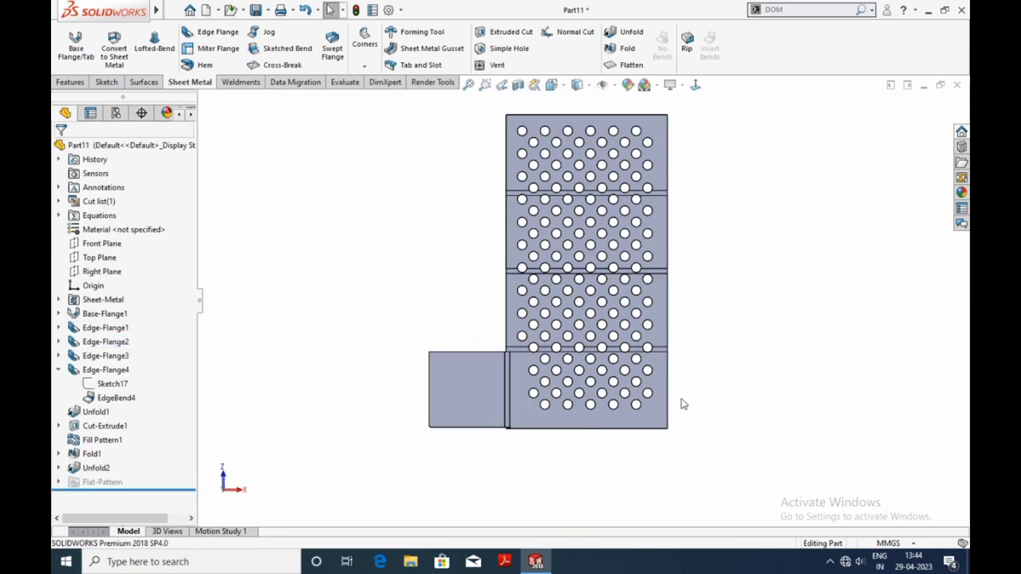
- Sketch on the middle panel a 3-point arc from the top-right to bottom-right corner
{"action": "left_click", "coordinate": [108, 83]}
{"action": "left_click", "coordinate": [659, 237]}
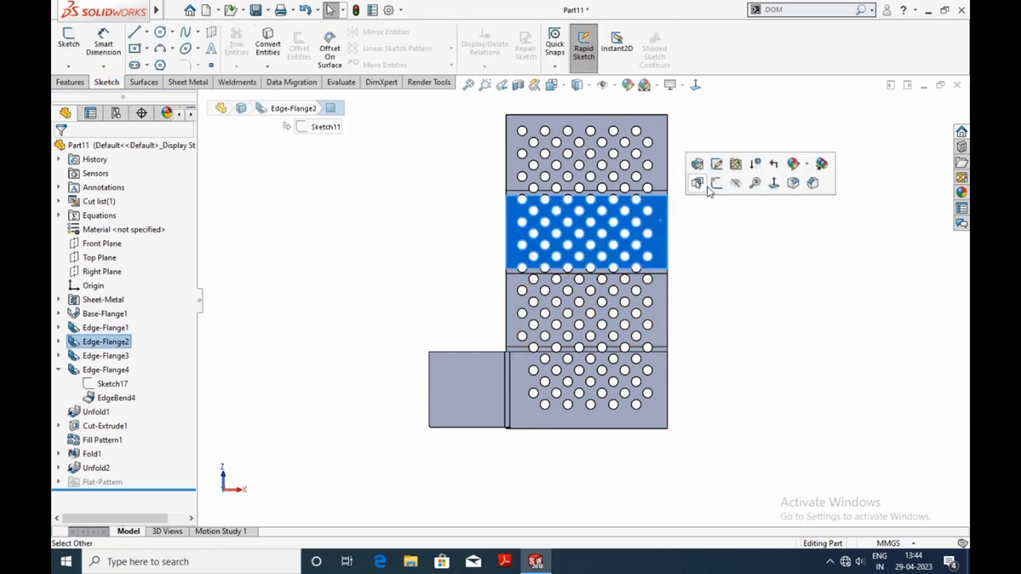
{"action": "left_click", "coordinate": [713, 183]}
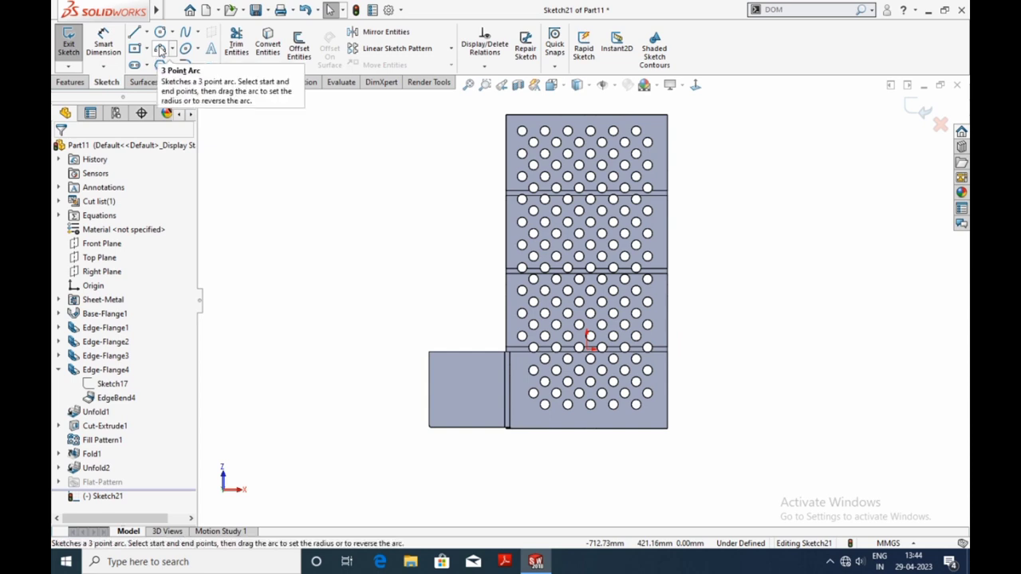
{"action": "left_click", "coordinate": [160, 51]}
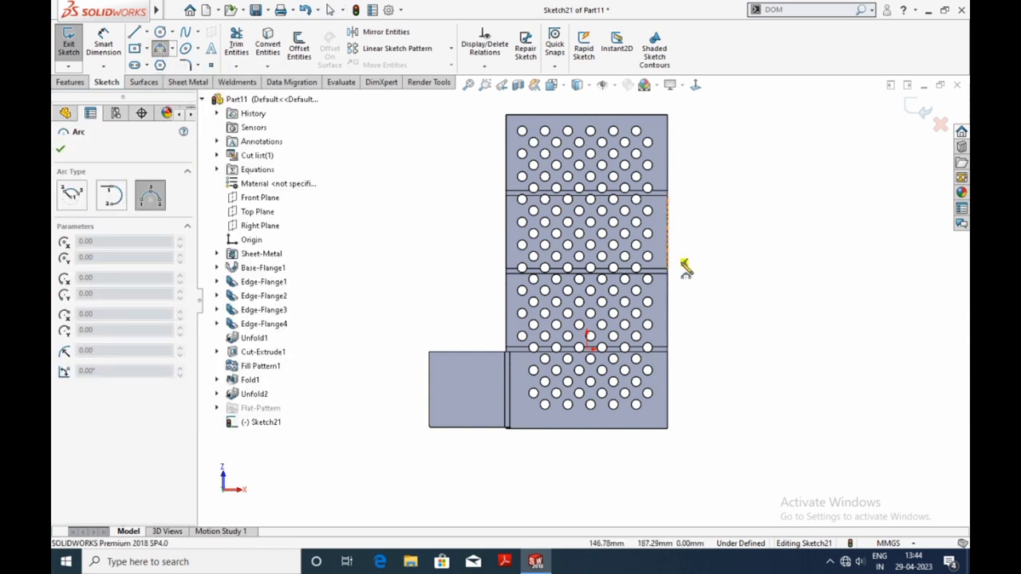
{"action": "scroll", "coordinate": [677, 260], "scroll_direction": "down", "scroll_amount": 1}
{"action": "scroll", "coordinate": [680, 243], "scroll_direction": "up", "scroll_amount": 1}
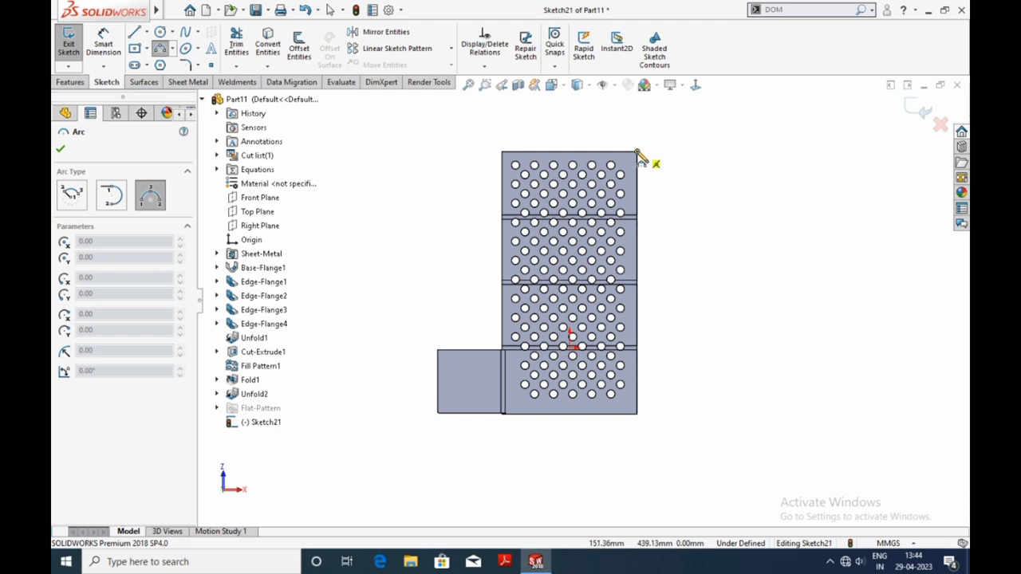
{"action": "left_click", "coordinate": [636, 151]}
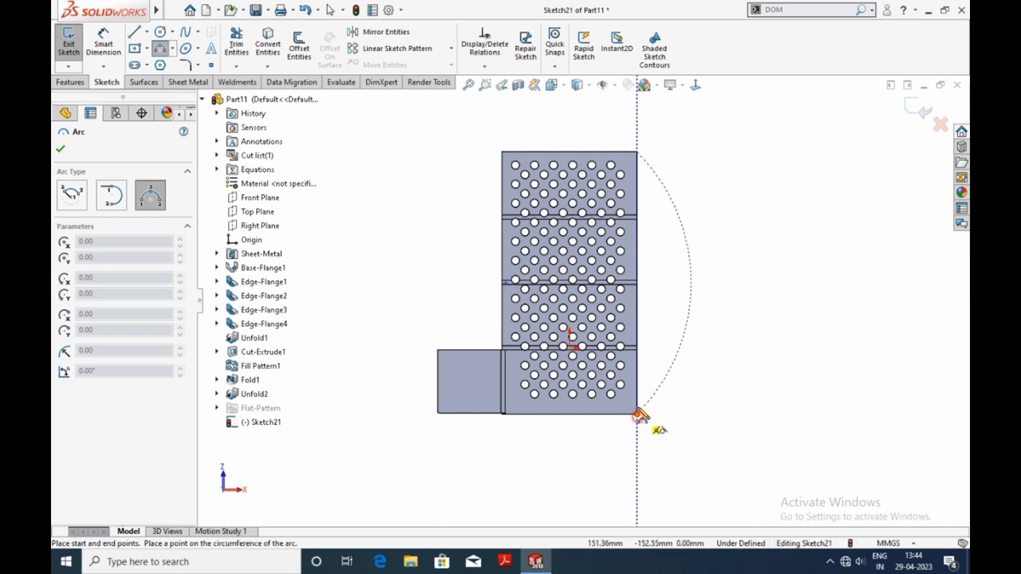
{"action": "left_click", "coordinate": [636, 413]}
{"action": "left_click", "coordinate": [638, 315]}
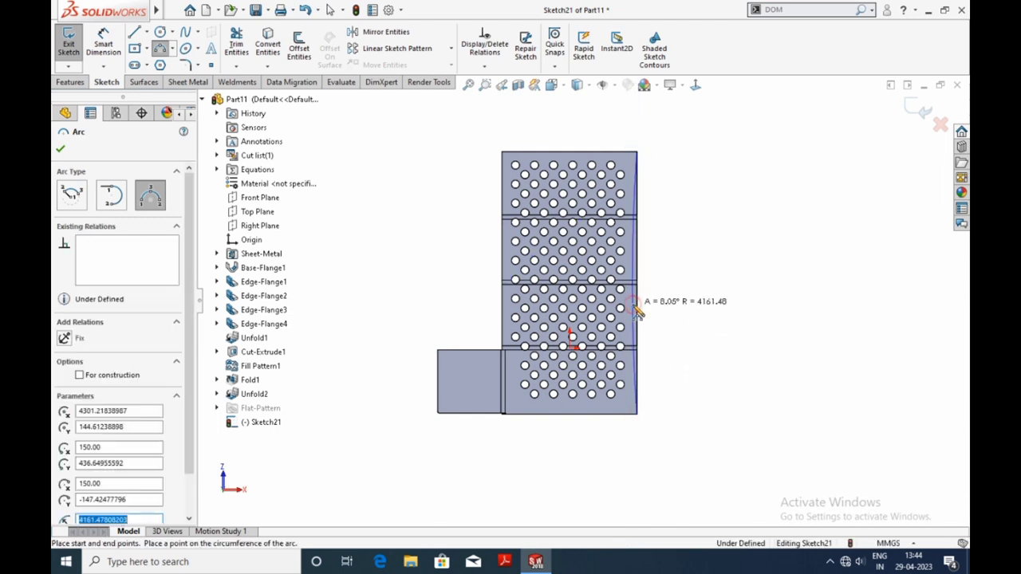
{"action": "right_click", "coordinate": [640, 313]}
- Dimension the arc's offset from the right edge as 8 mm
{"action": "left_click", "coordinate": [661, 315]}
{"action": "scroll", "coordinate": [647, 281], "scroll_direction": "down", "scroll_amount": 3}
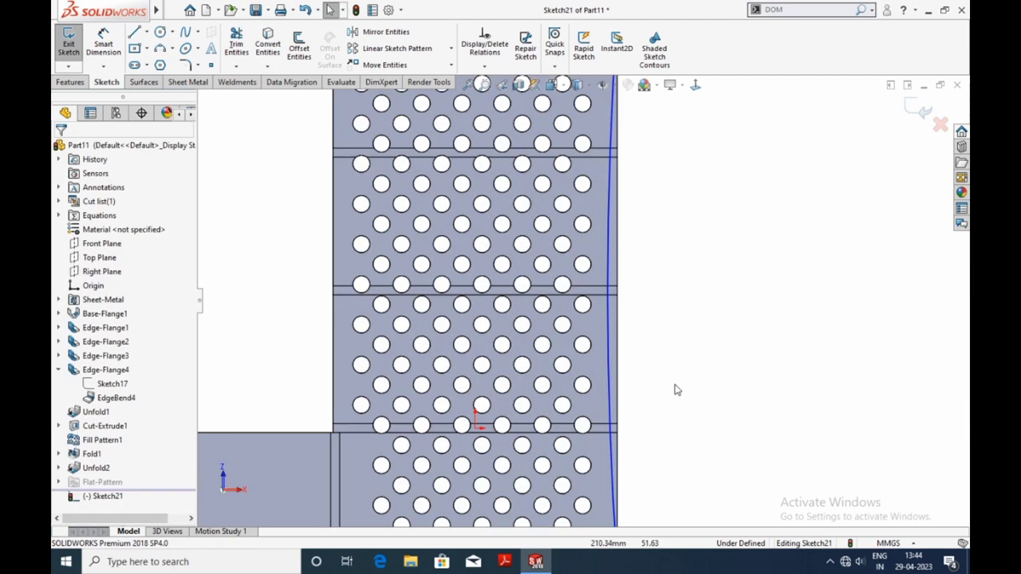
{"action": "right_click_drag", "start_coordinate": [675, 388], "coordinate": [619, 297]}
{"action": "scroll", "coordinate": [614, 295], "scroll_direction": "down", "scroll_amount": 2}
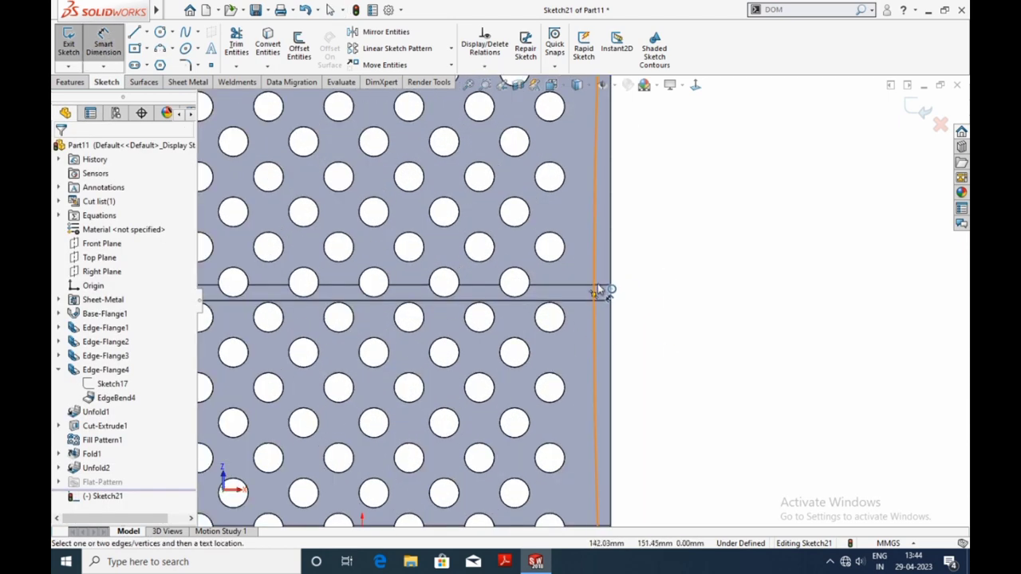
{"action": "left_click", "coordinate": [595, 297]}
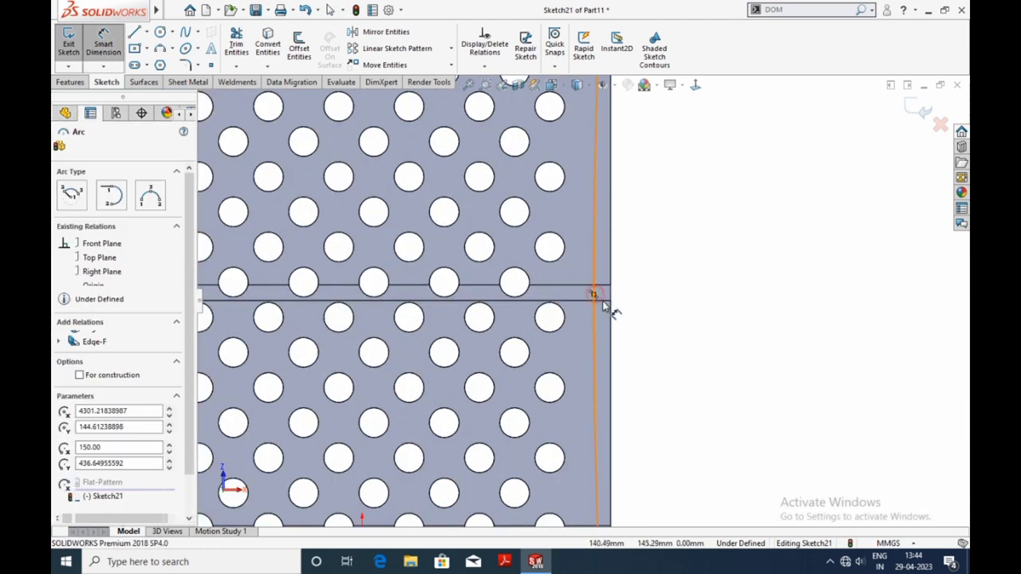
{"action": "key", "text": "Escape"}
{"action": "left_click", "coordinate": [621, 297]}
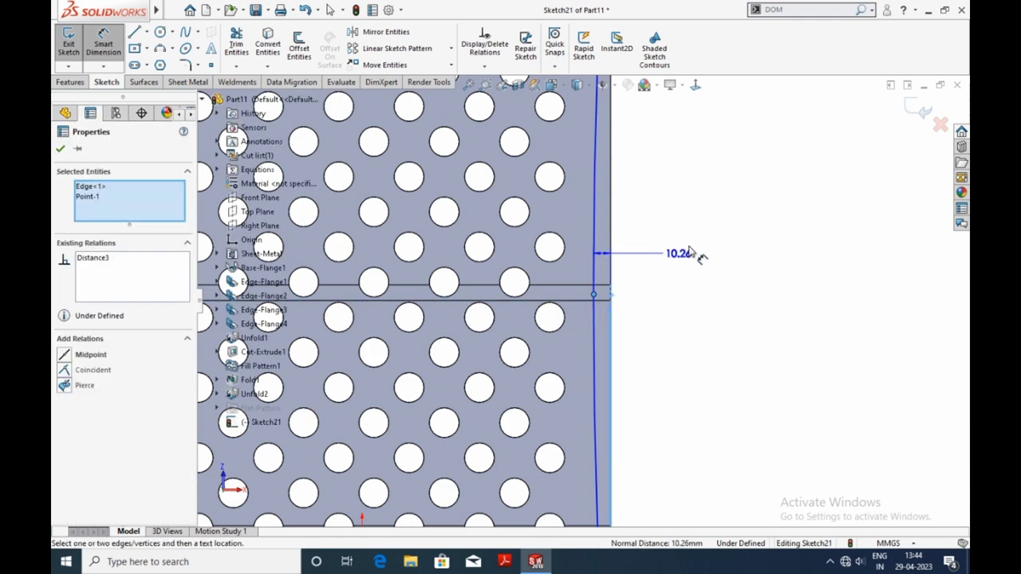
{"action": "left_click", "coordinate": [691, 240]}
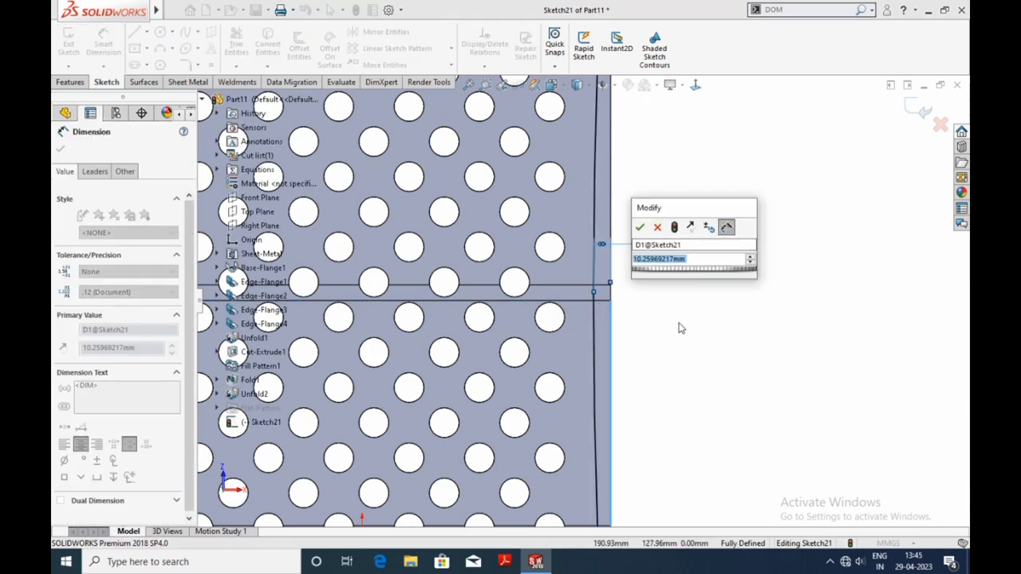
{"action": "type", "text": "8"}
{"action": "key", "text": "Return"}
{"action": "scroll", "coordinate": [706, 359], "scroll_direction": "up", "scroll_amount": 5}
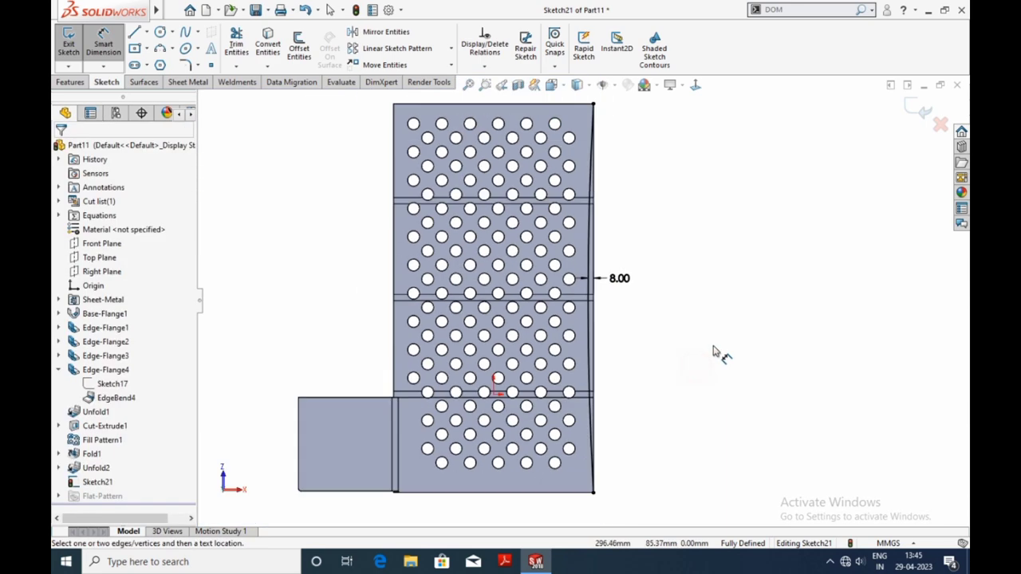
{"action": "scroll", "coordinate": [626, 185], "scroll_direction": "down", "scroll_amount": 2}
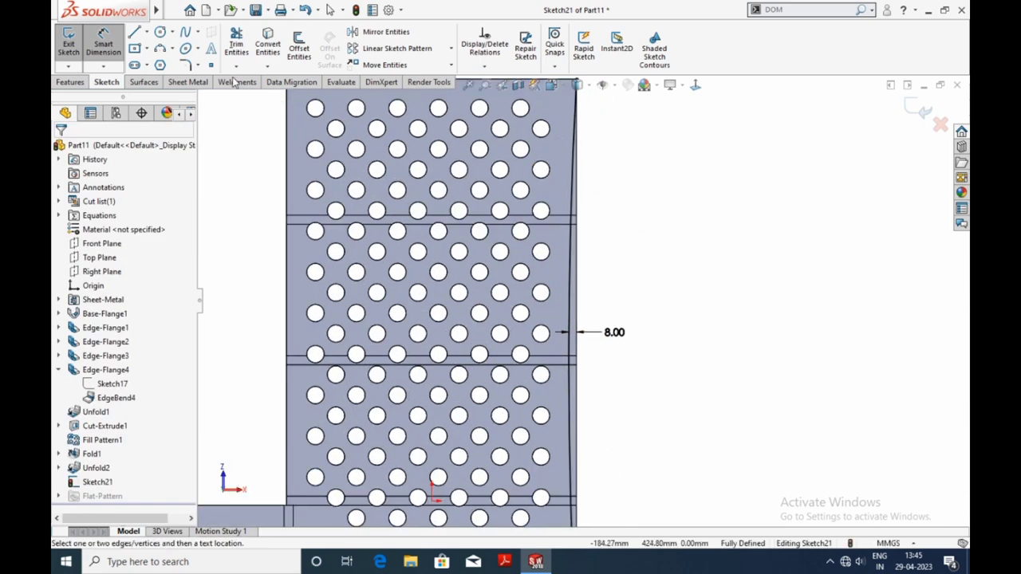
- Draw a straight line joining the sheet's top-right and bottom-right corners
{"action": "left_click", "coordinate": [134, 32]}
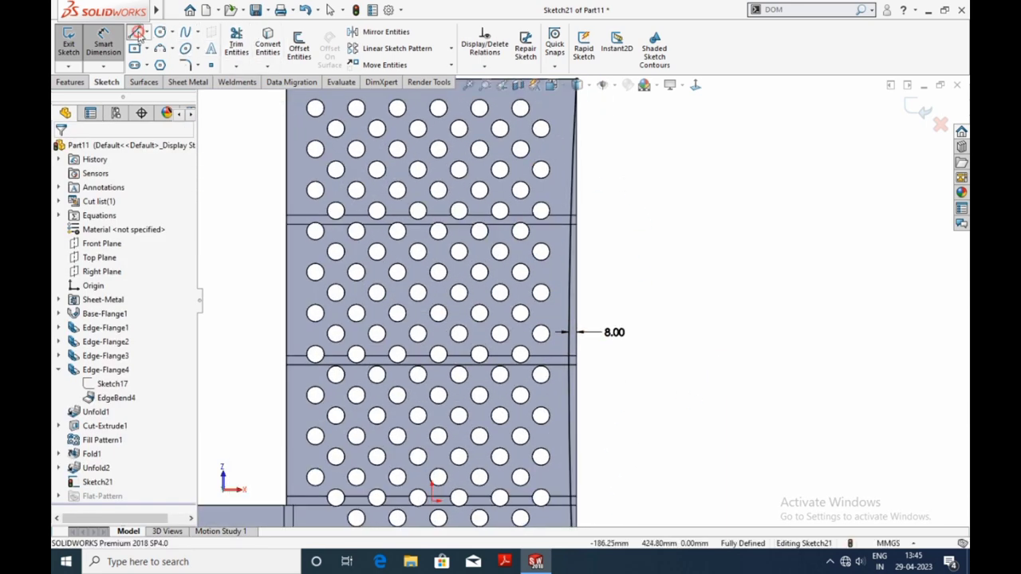
{"action": "scroll", "coordinate": [583, 177], "scroll_direction": "down", "scroll_amount": 1}
{"action": "scroll", "coordinate": [584, 174], "scroll_direction": "down", "scroll_amount": 1}
{"action": "scroll", "coordinate": [583, 172], "scroll_direction": "down", "scroll_amount": 2}
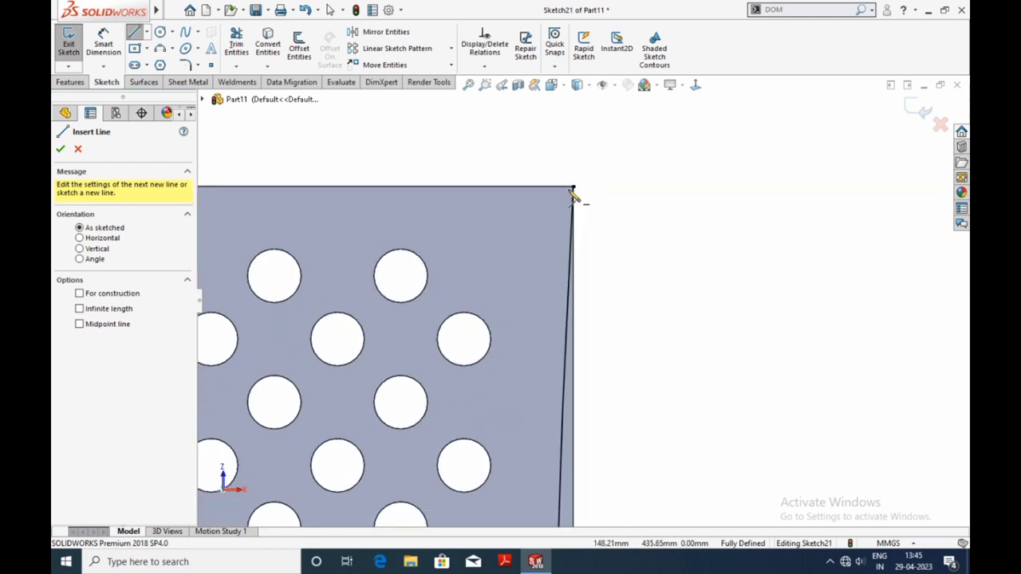
{"action": "left_click", "coordinate": [573, 188]}
{"action": "scroll", "coordinate": [593, 376], "scroll_direction": "up", "scroll_amount": 2}
{"action": "scroll", "coordinate": [590, 383], "scroll_direction": "up", "scroll_amount": 2}
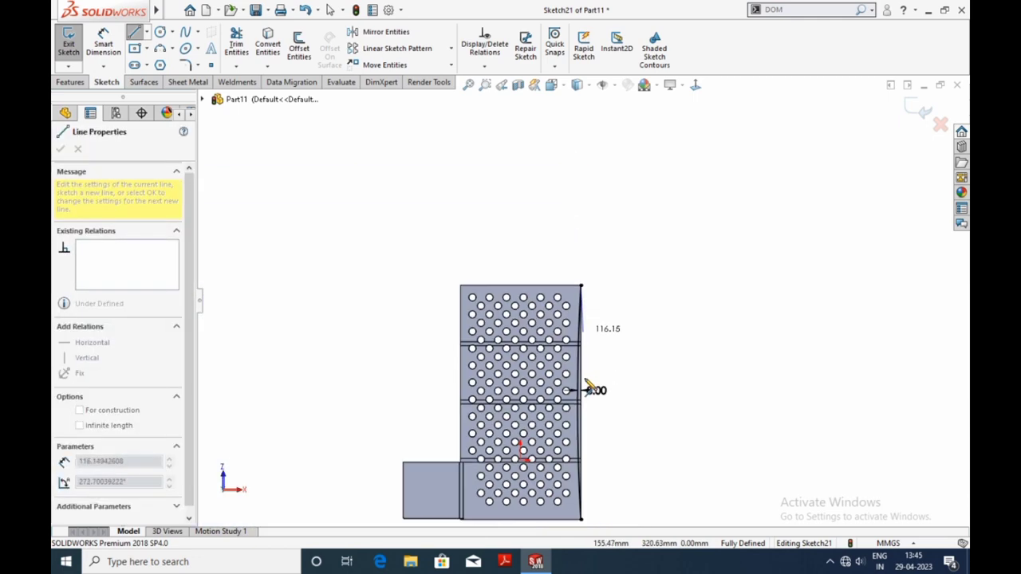
{"action": "scroll", "coordinate": [588, 403], "scroll_direction": "up", "scroll_amount": 1}
{"action": "scroll", "coordinate": [588, 415], "scroll_direction": "down", "scroll_amount": 2}
{"action": "scroll", "coordinate": [587, 275], "scroll_direction": "down", "scroll_amount": 2}
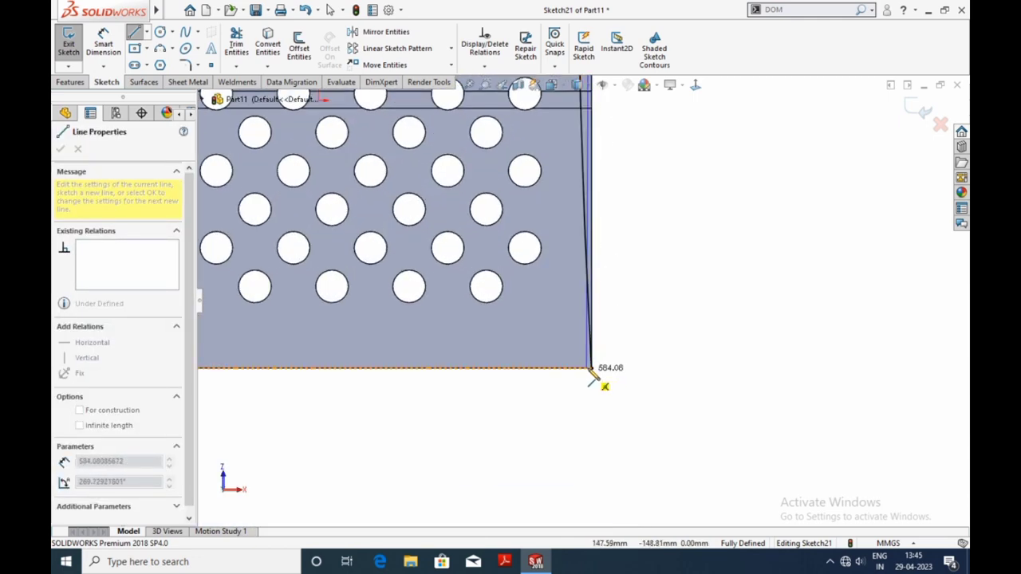
{"action": "left_click", "coordinate": [592, 369]}
{"action": "right_click", "coordinate": [594, 373]}
{"action": "left_click", "coordinate": [618, 374]}
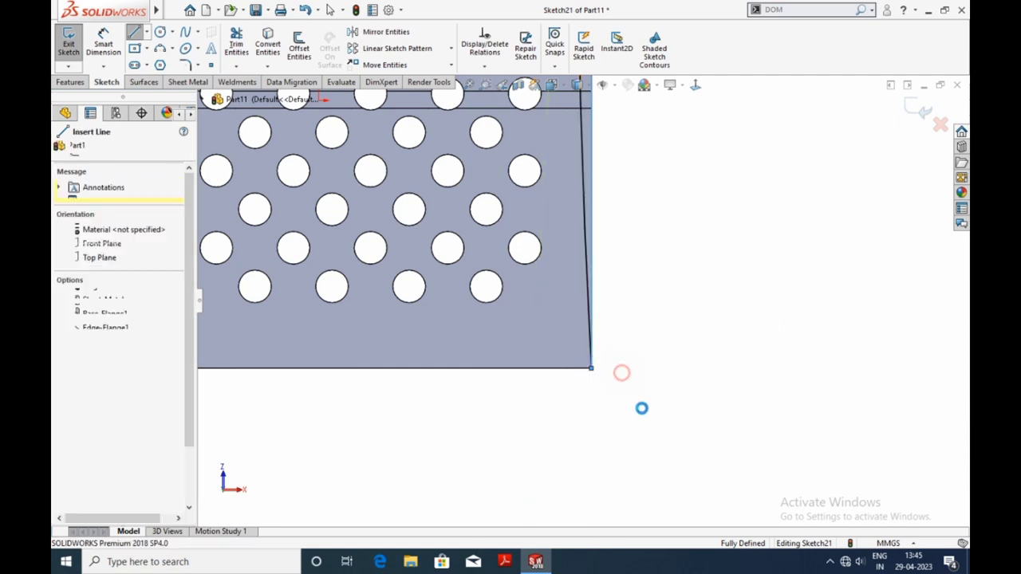
{"action": "scroll", "coordinate": [644, 343], "scroll_direction": "up", "scroll_amount": 3}
{"action": "scroll", "coordinate": [586, 206], "scroll_direction": "down", "scroll_amount": 2}
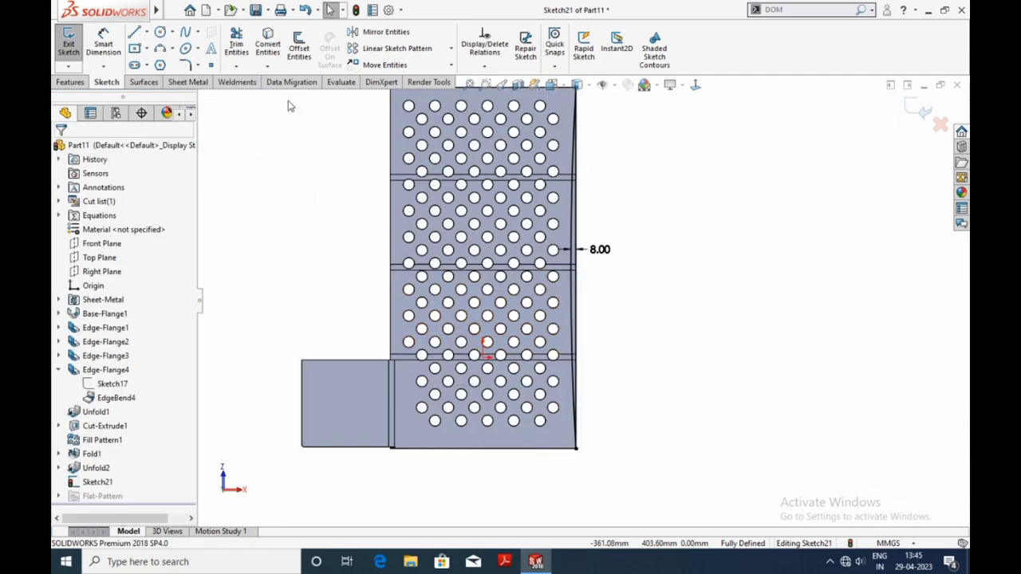
- Extrude-cut the sketched sliver to trim the sheet's right edge
{"action": "left_click", "coordinate": [189, 83]}
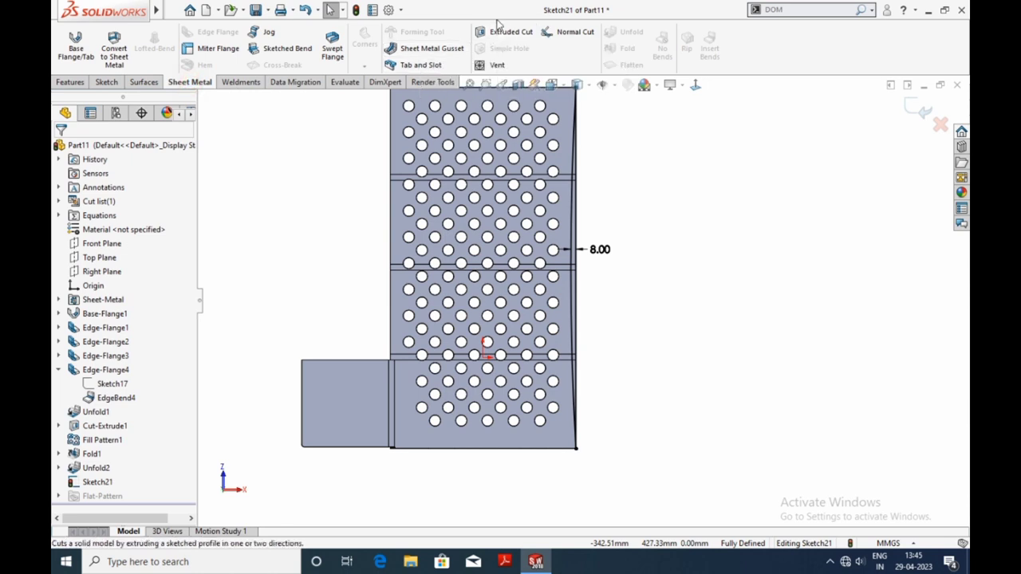
{"action": "left_click", "coordinate": [507, 32]}
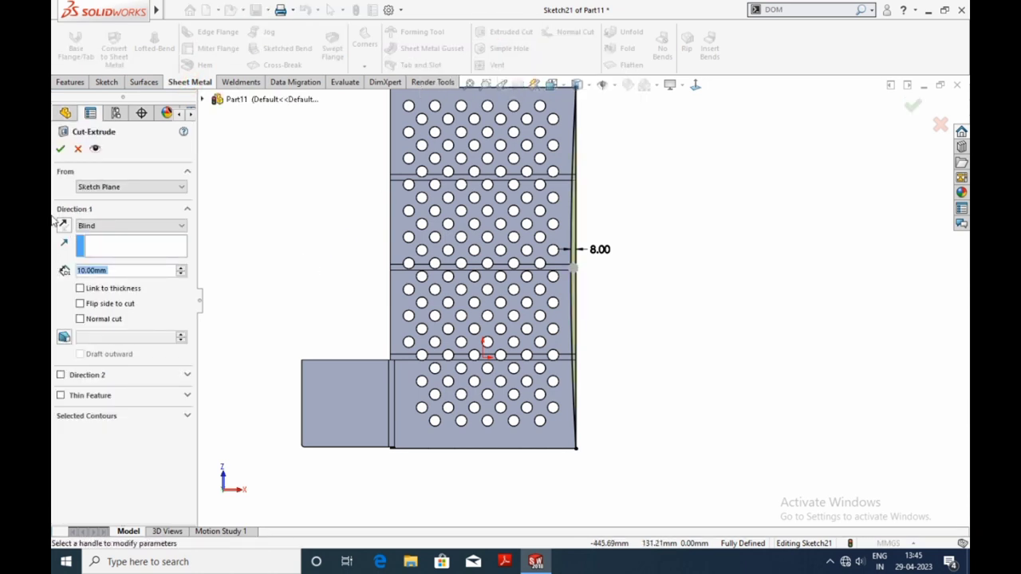
{"action": "left_click", "coordinate": [61, 150]}
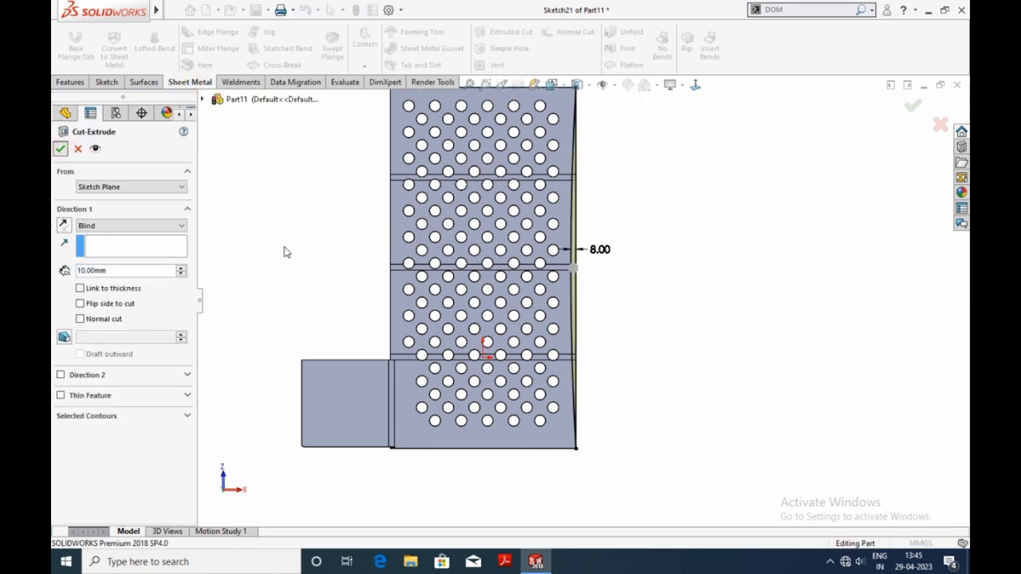
{"action": "scroll", "coordinate": [358, 326], "scroll_direction": "up", "scroll_amount": 3}
{"action": "scroll", "coordinate": [331, 346], "scroll_direction": "up", "scroll_amount": 2}
{"action": "mouse_move", "coordinate": [330, 346]}
{"action": "middle_mouse_down"}
{"action": "mouse_move", "coordinate": [296, 284]}
{"action": "mouse_move", "coordinate": [539, 120]}
{"action": "middle_mouse_up"}
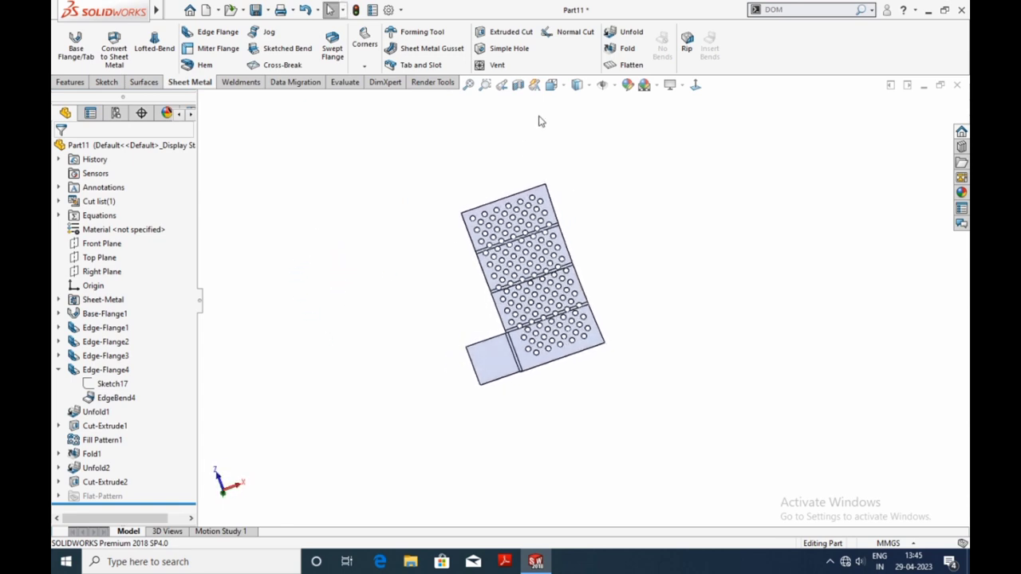
- Refold the trimmed sheet into the box using all four bends, then orbit to inspect it
{"action": "left_click", "coordinate": [627, 49]}
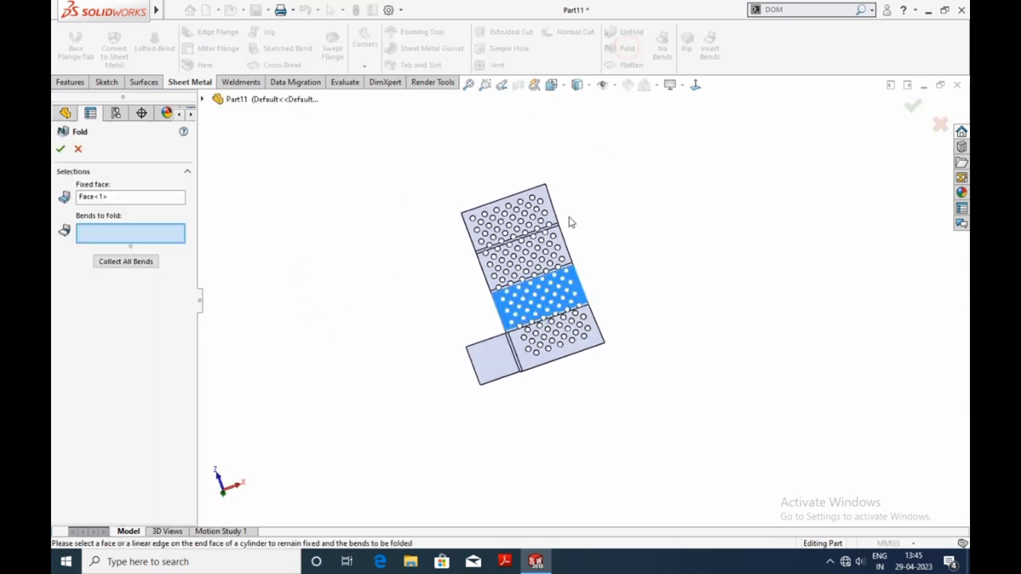
{"action": "left_click", "coordinate": [111, 264]}
{"action": "left_click", "coordinate": [61, 149]}
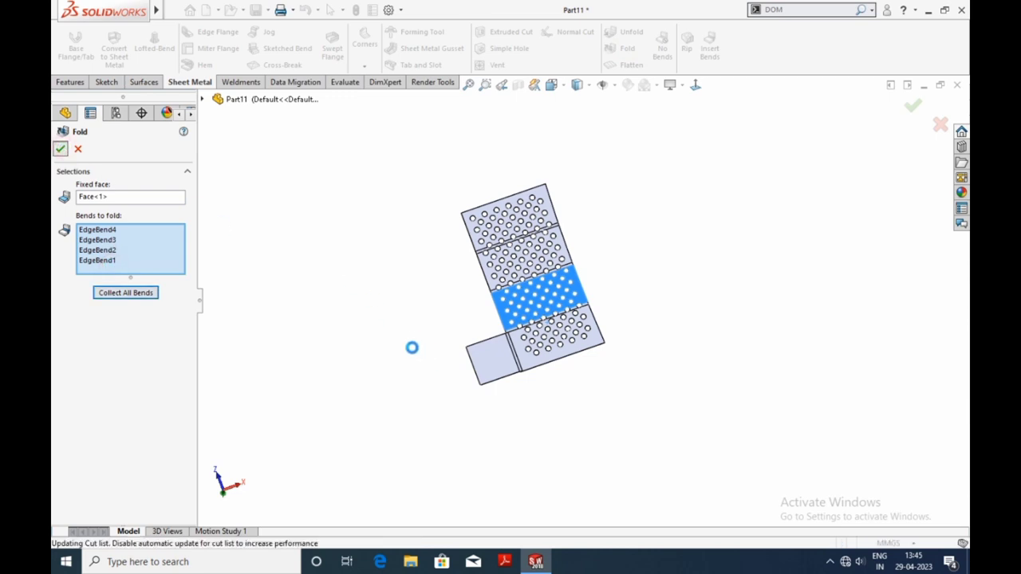
{"action": "mouse_move", "coordinate": [412, 345]}
{"action": "middle_mouse_down"}
{"action": "mouse_move", "coordinate": [392, 383]}
{"action": "mouse_move", "coordinate": [636, 367]}
{"action": "middle_mouse_up"}
{"action": "scroll", "coordinate": [476, 251], "scroll_direction": "down", "scroll_amount": 5}
{"action": "mouse_move", "coordinate": [476, 251]}
{"action": "middle_mouse_down"}
{"action": "mouse_move", "coordinate": [445, 339]}
{"action": "mouse_move", "coordinate": [653, 287]}
{"action": "middle_mouse_up"}
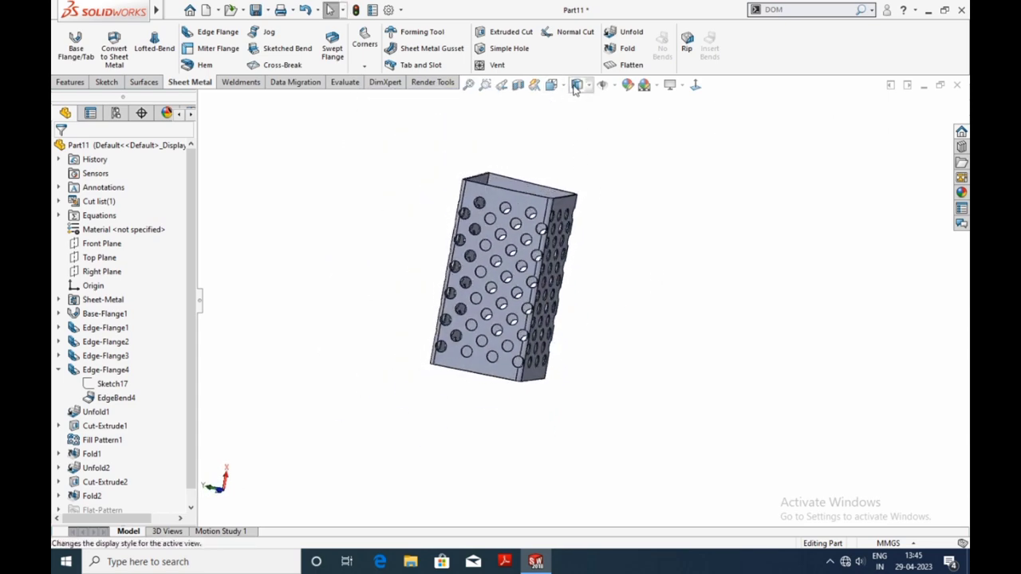
- Apply a blue colour appearance to the whole part
{"action": "left_click", "coordinate": [628, 86]}
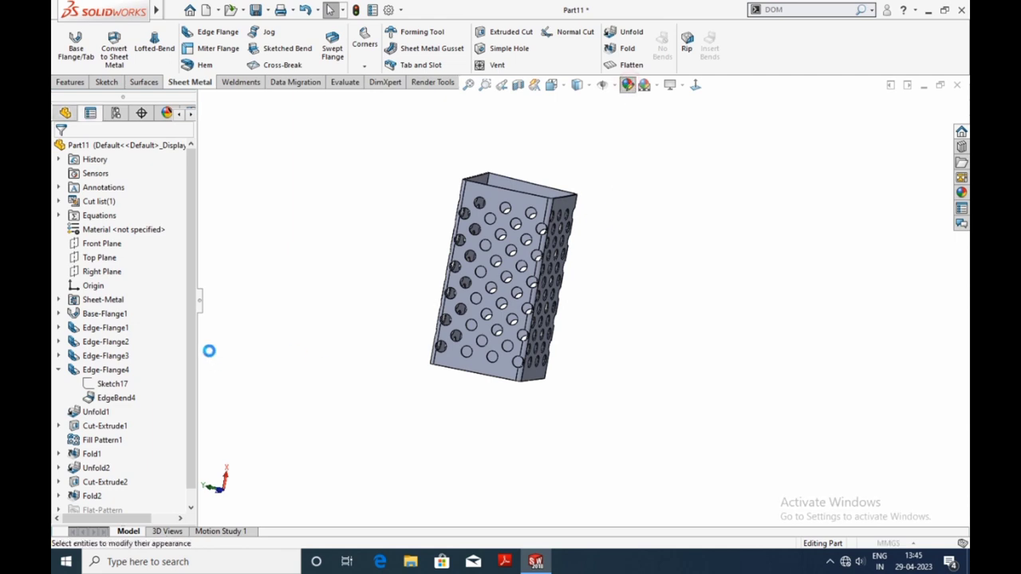
{"action": "left_click", "coordinate": [134, 409]}
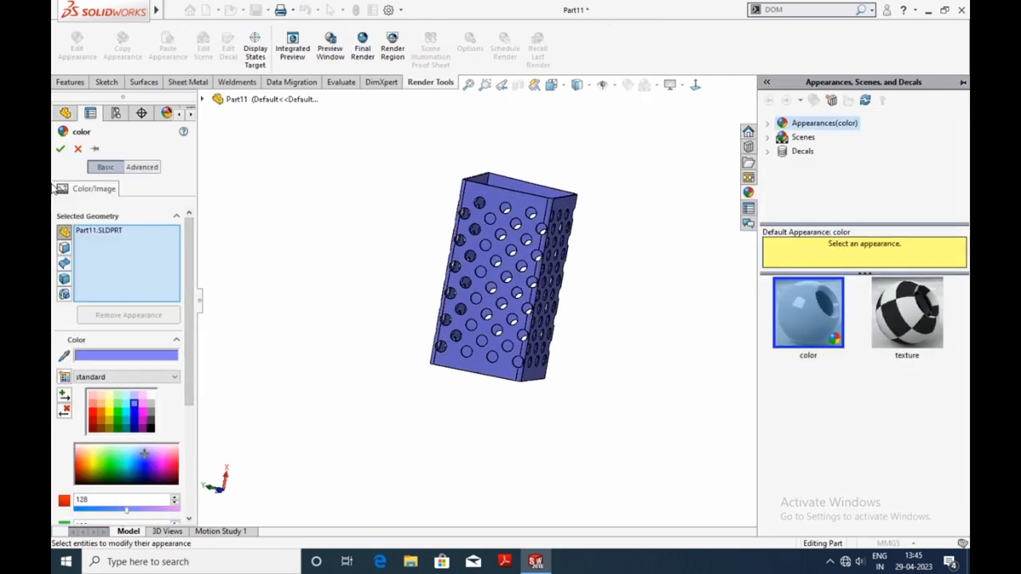
{"action": "left_click", "coordinate": [61, 149]}
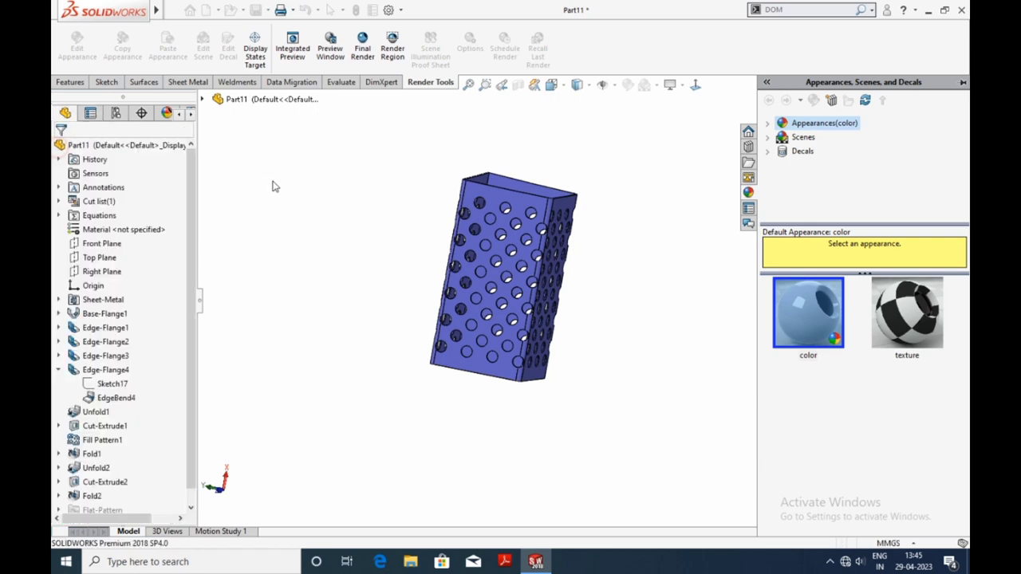
- Set the view orientation to Trimetric
{"action": "left_click", "coordinate": [551, 85]}
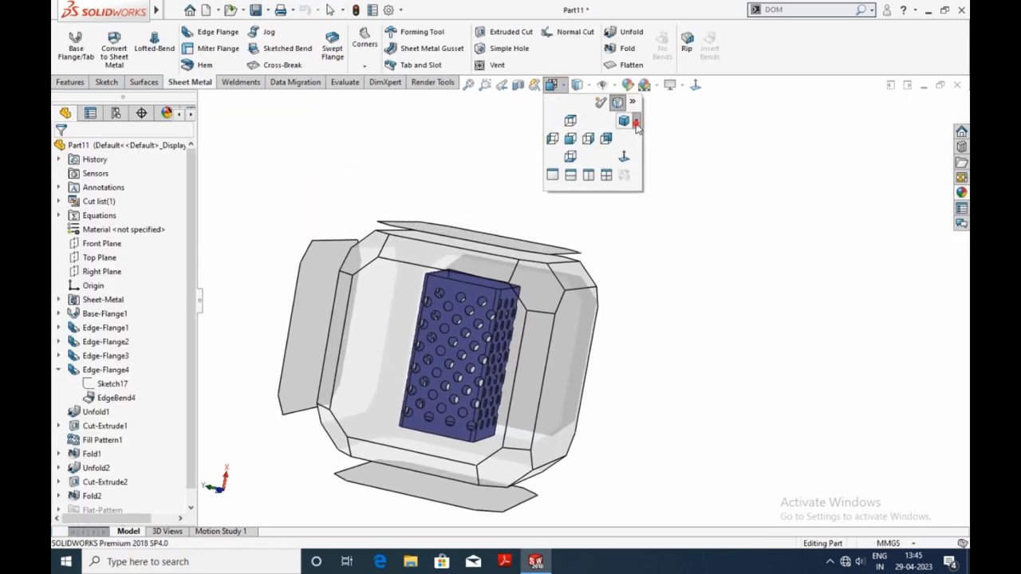
{"action": "left_click", "coordinate": [637, 122]}
{"action": "left_click", "coordinate": [650, 152]}
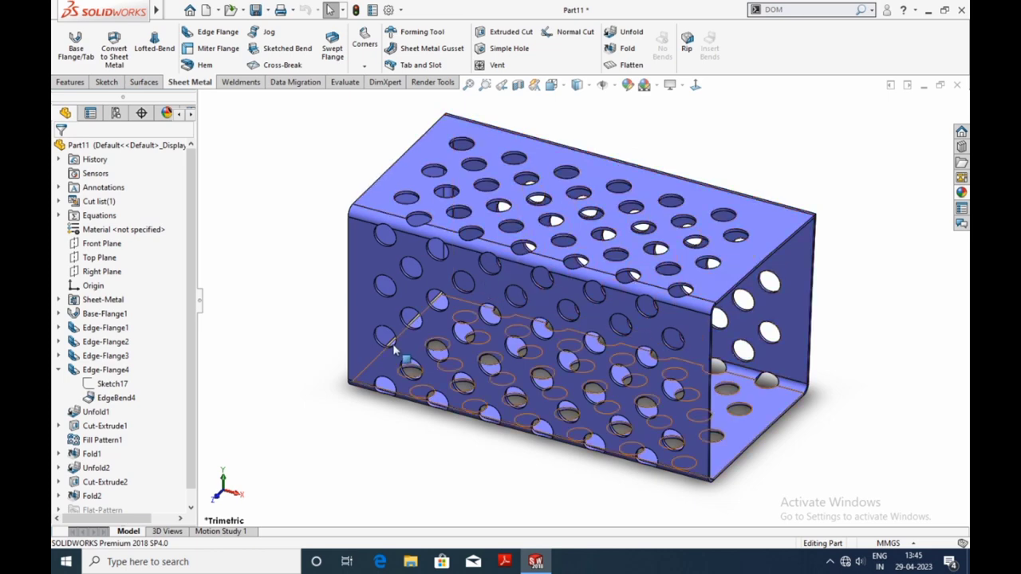